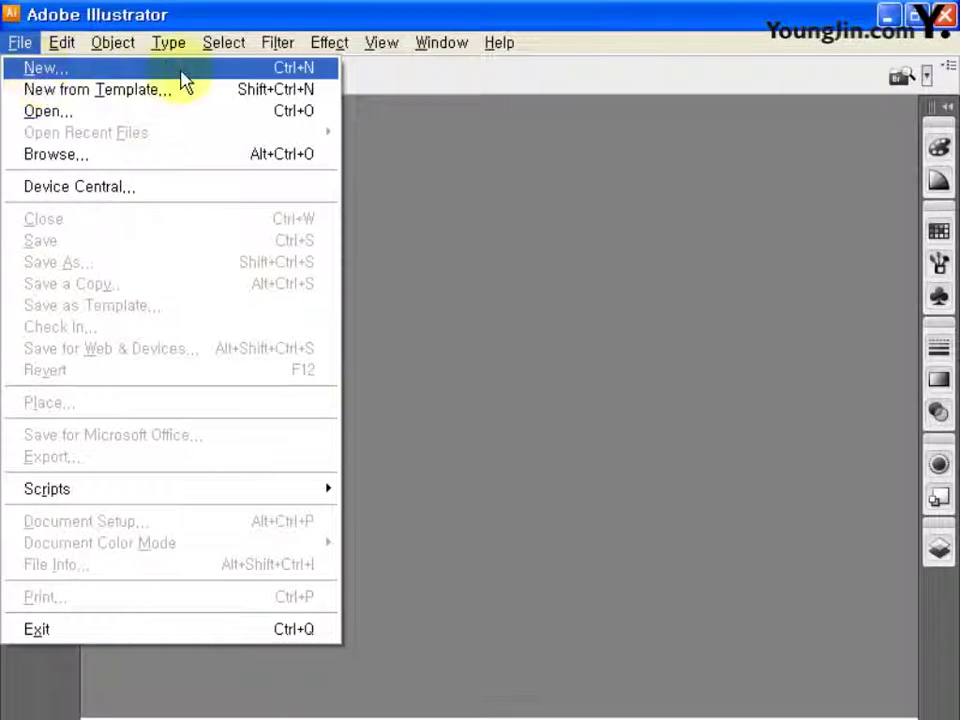
- Create a new A4 portrait document named logo
left_click(182, 79)
key("Delete")
type("logo")
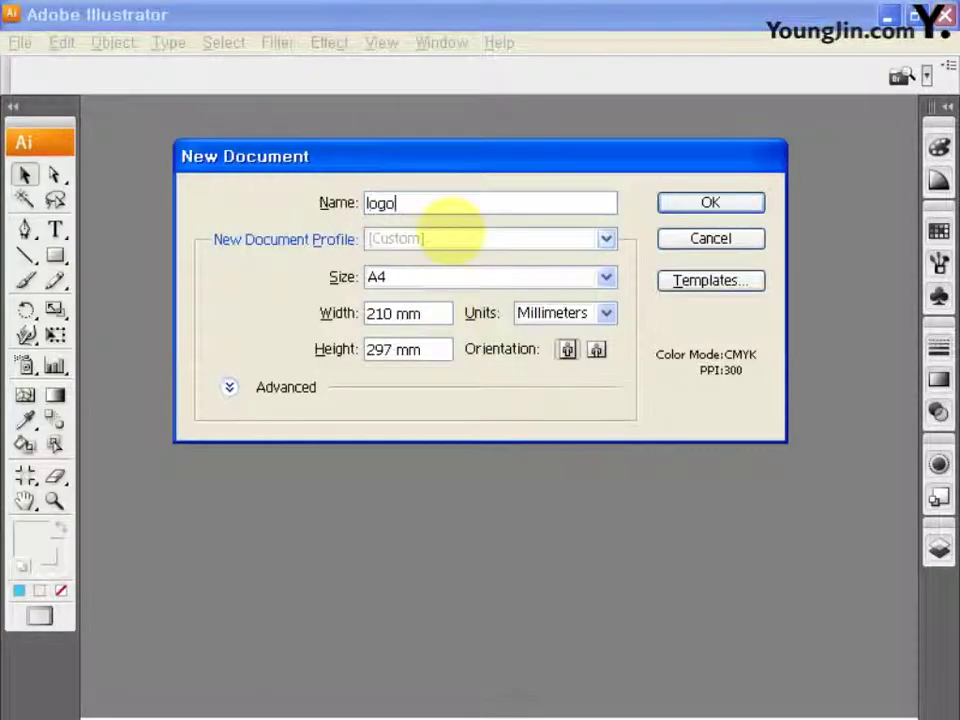
key("Tab")
left_click(681, 210)
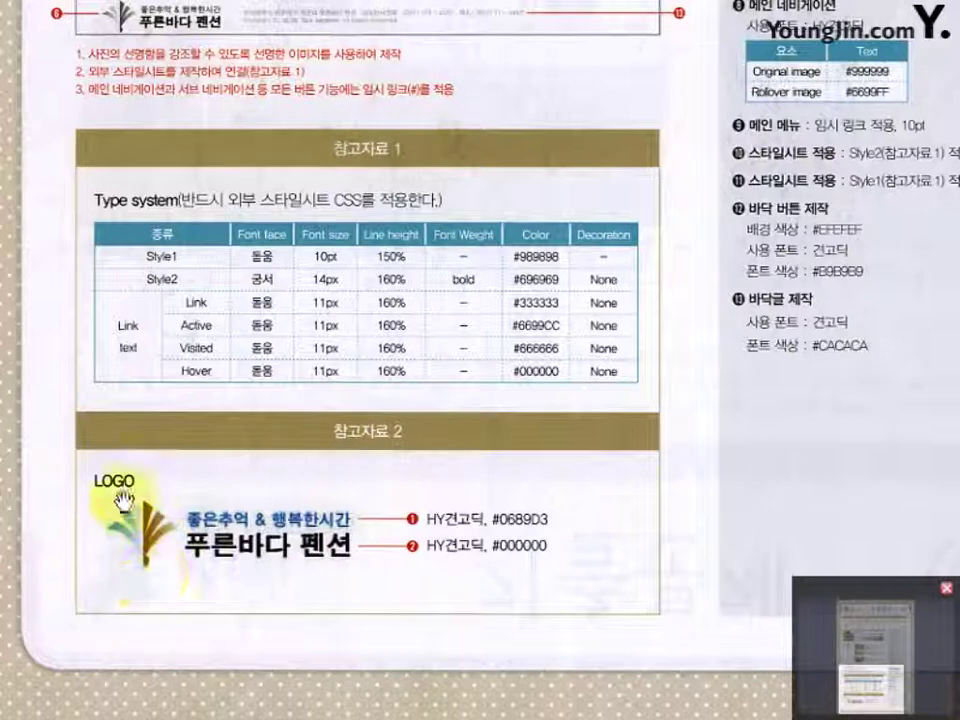
- Turn the stroke off and set the fill color to #00CFFF for drawing the logo shape
double_click(183, 568)
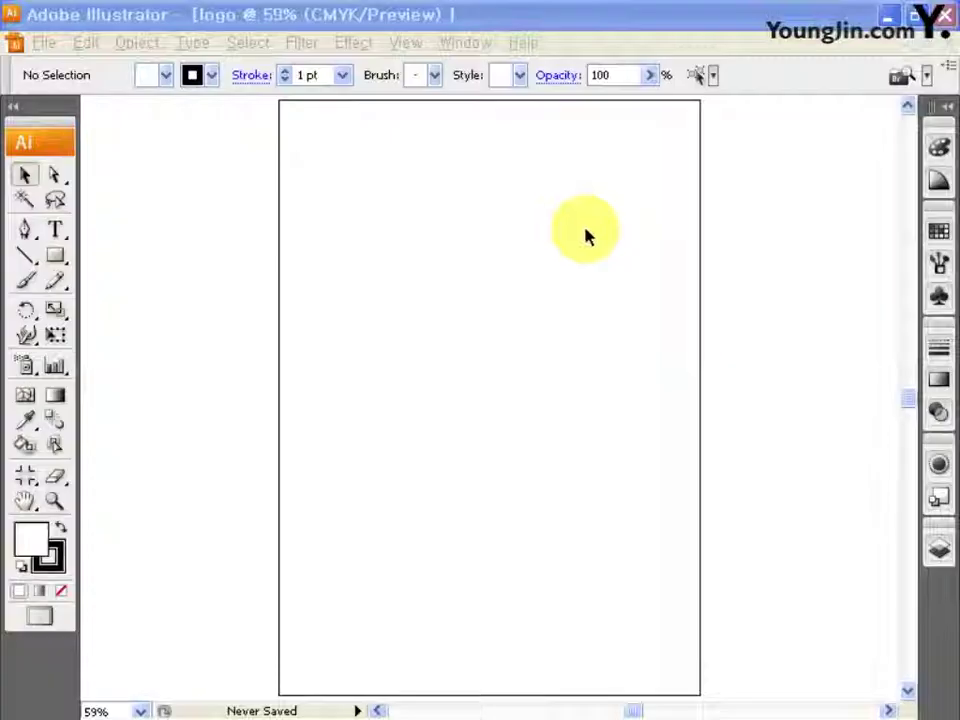
left_click(471, 15)
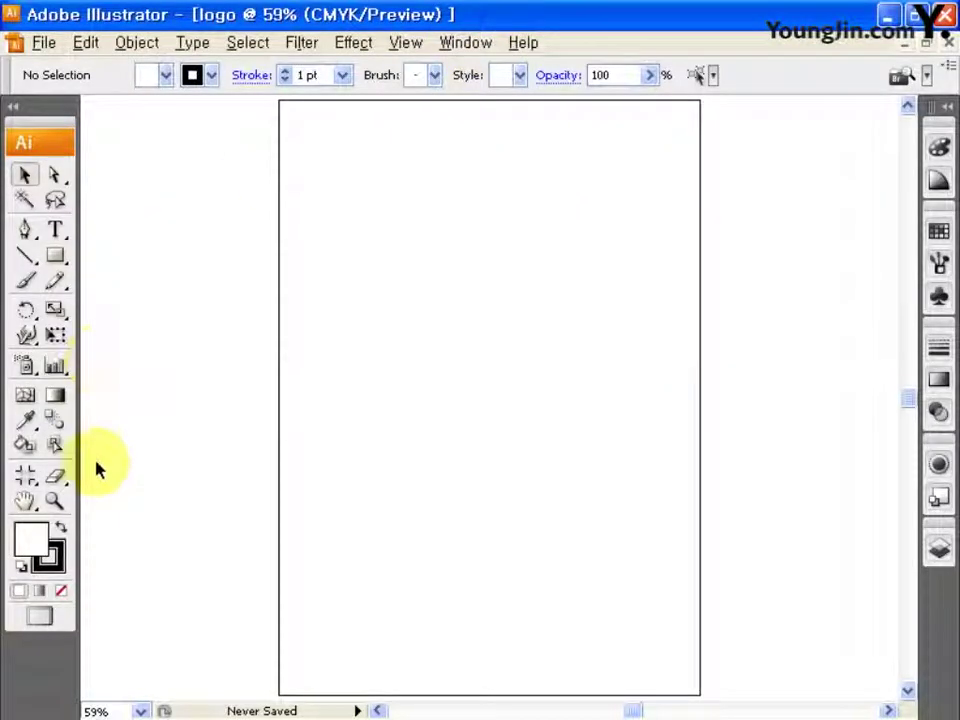
left_click(56, 570)
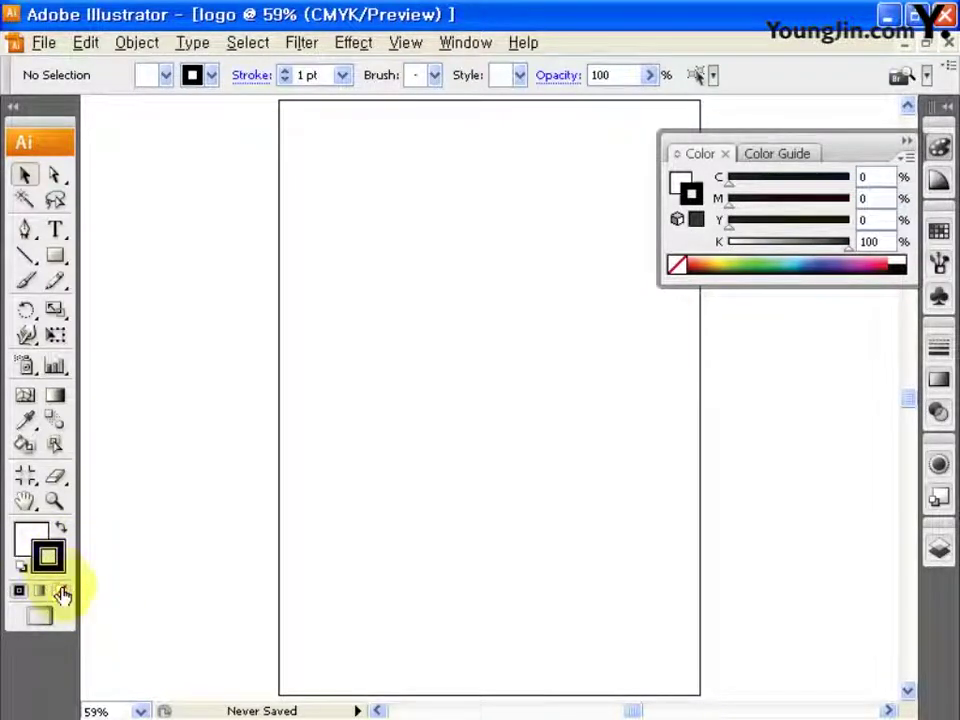
left_click(62, 590)
left_click(28, 538)
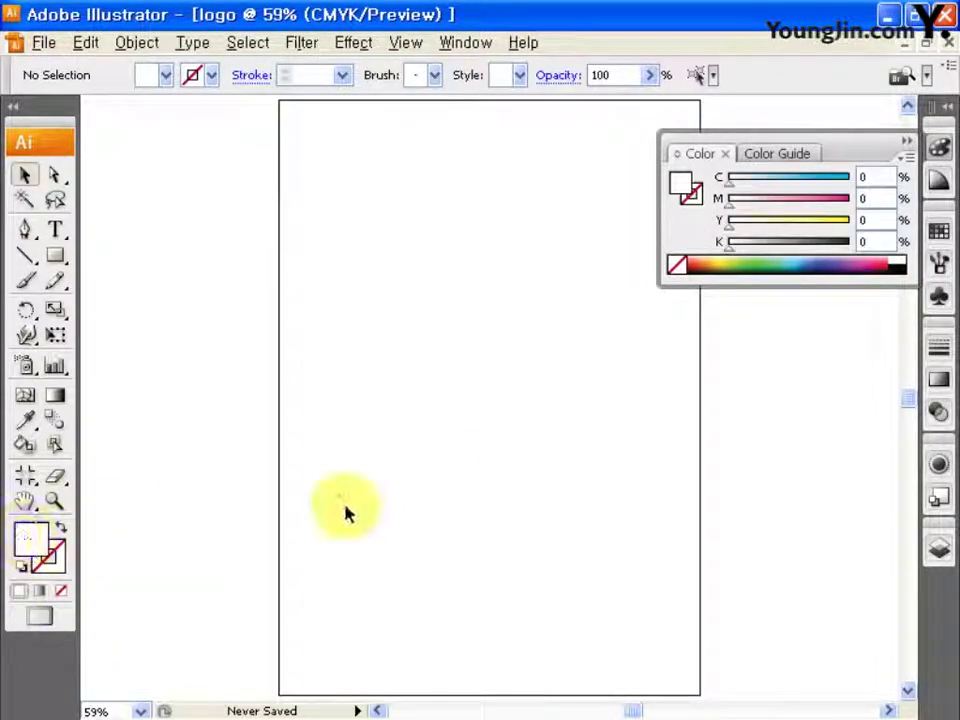
double_click(30, 540)
type("00CFFF")
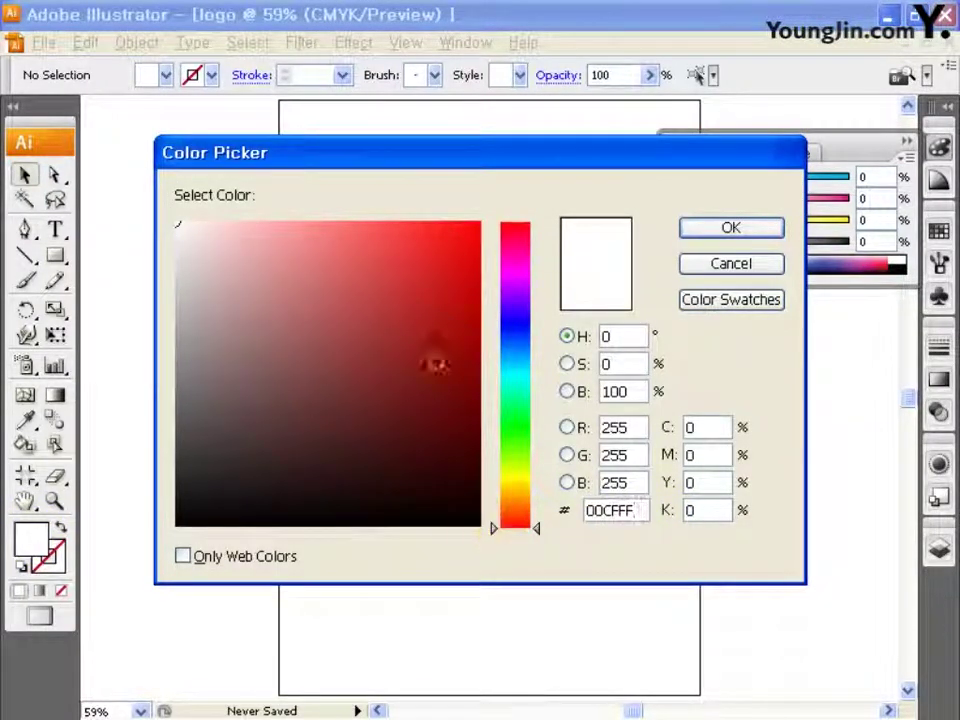
left_click(729, 230)
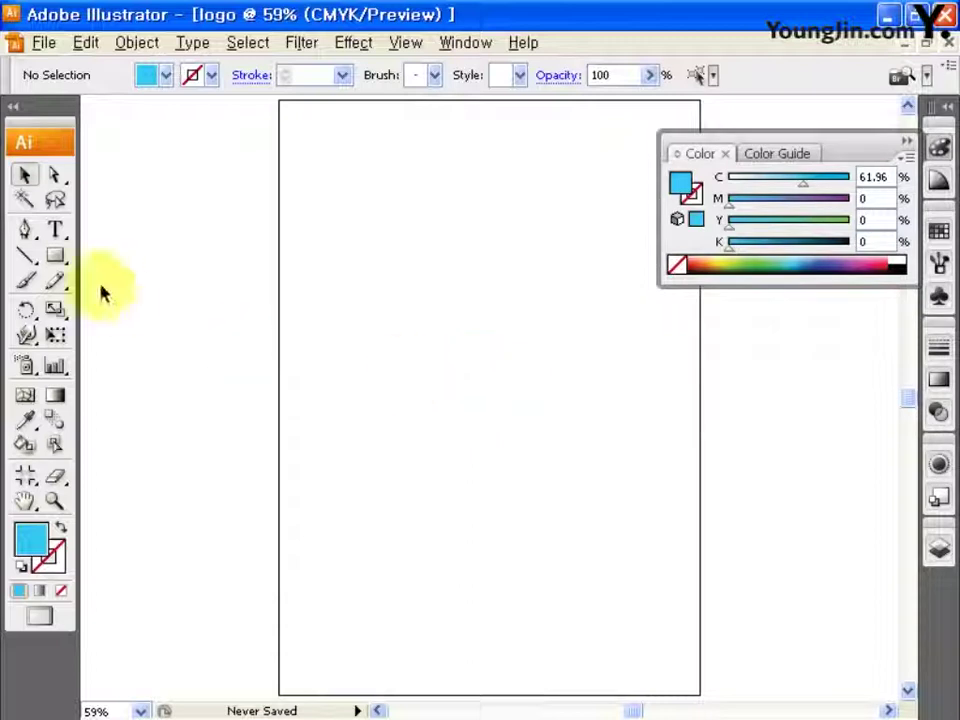
- Draw a triangle near the page center with the Star tool, using radii of 12 mm and 6 mm and 3 points
left_click_drag(58, 258, 113, 361)
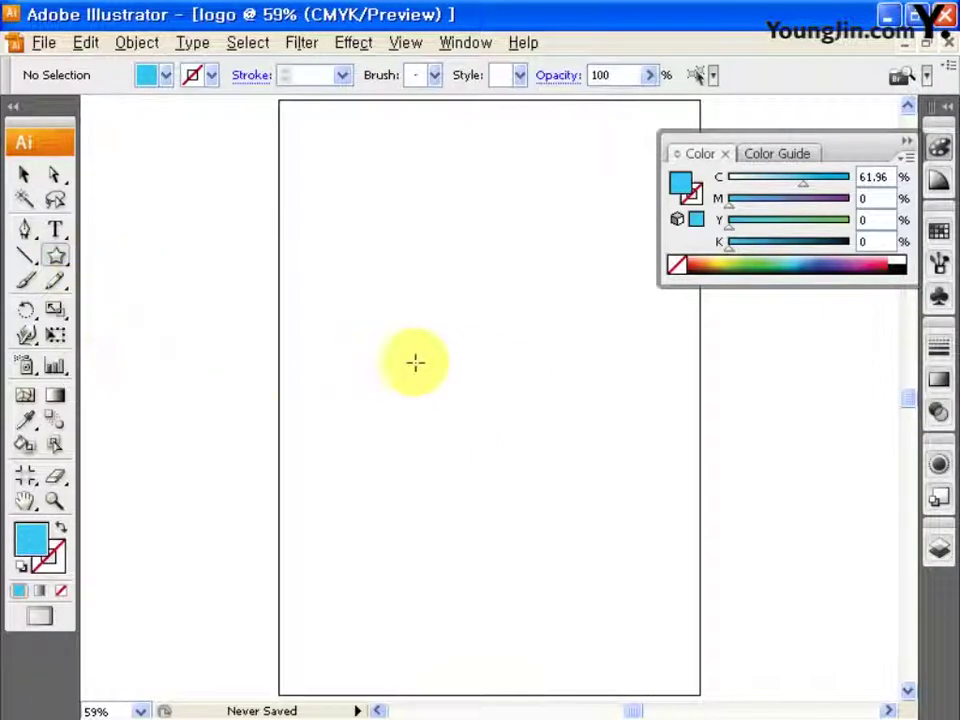
left_click(489, 362)
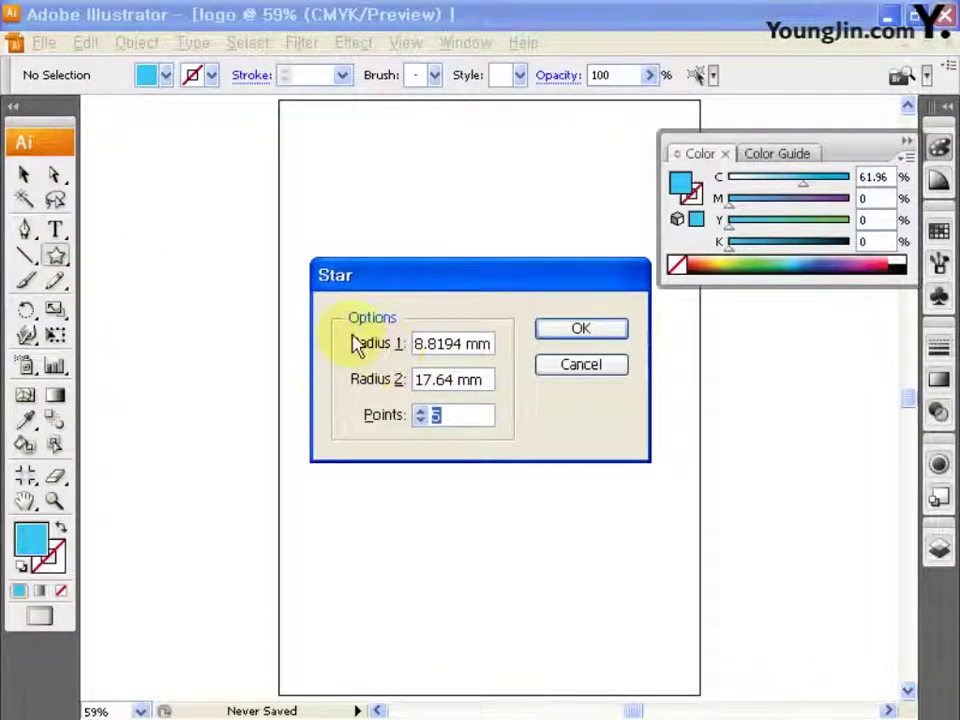
left_click_drag(418, 343, 278, 388)
type("12")
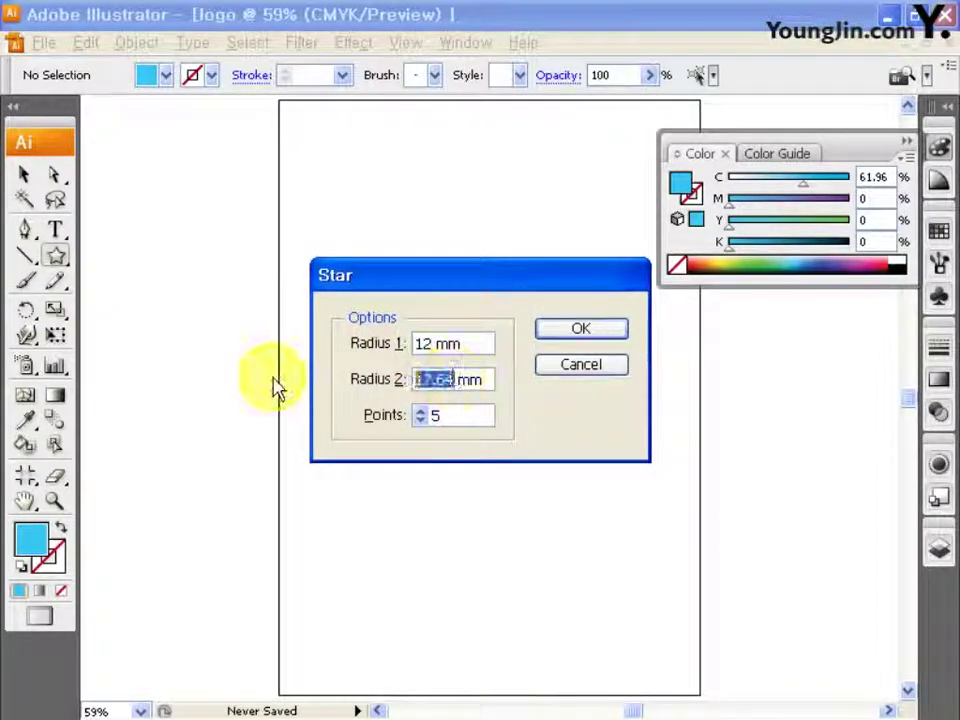
type("6")
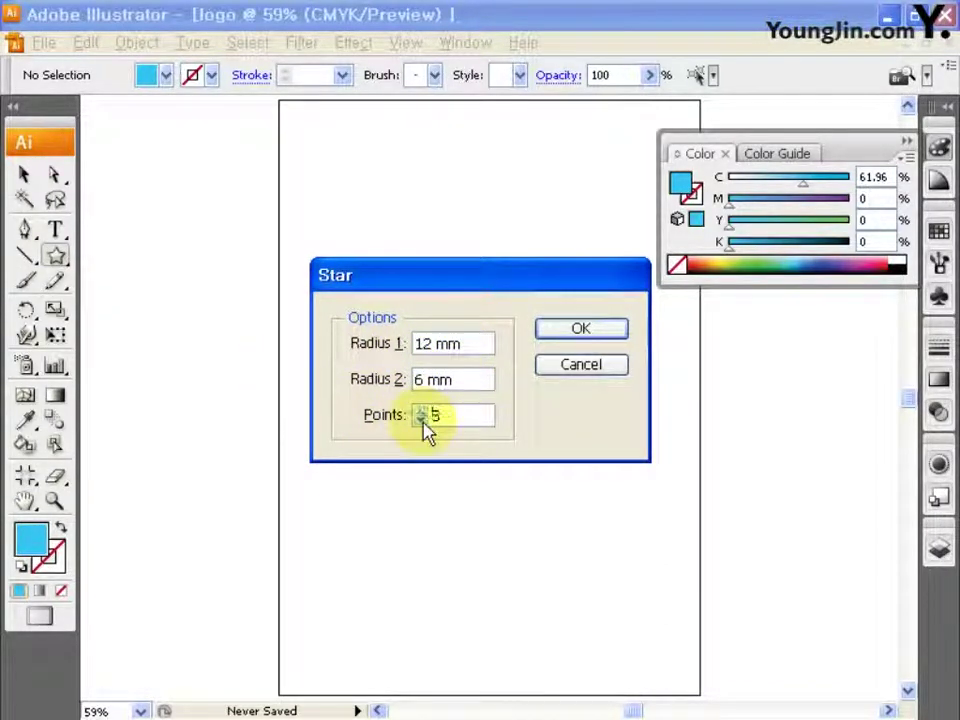
double_click(422, 420)
left_click(600, 341)
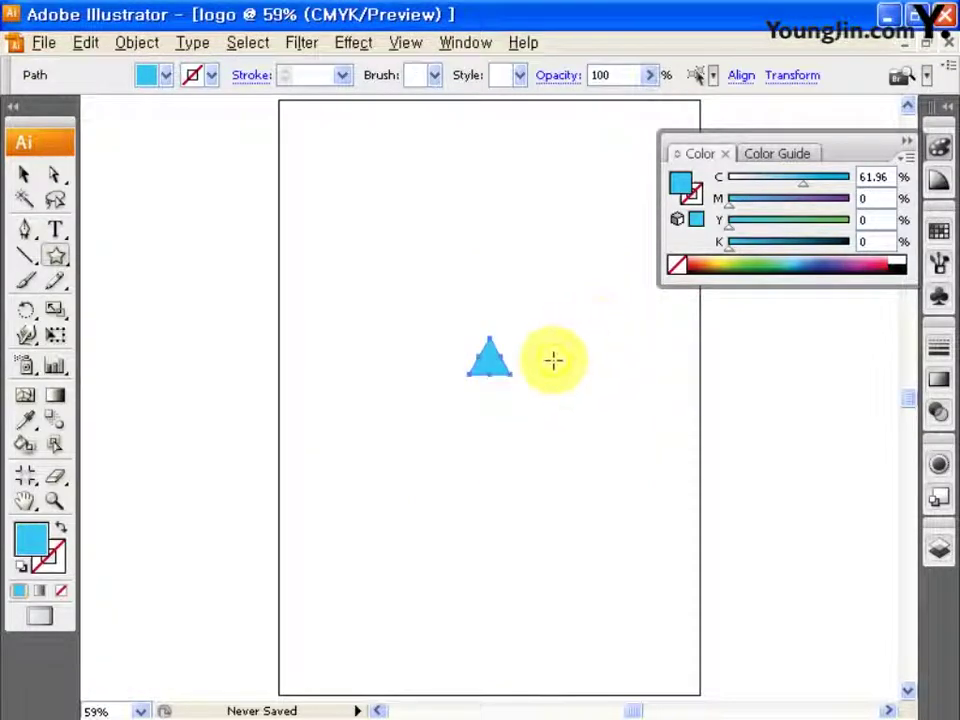
- Rotate the blue triangle by 90 degrees
key("ctrl+space")
left_click_drag(439, 319, 557, 437)
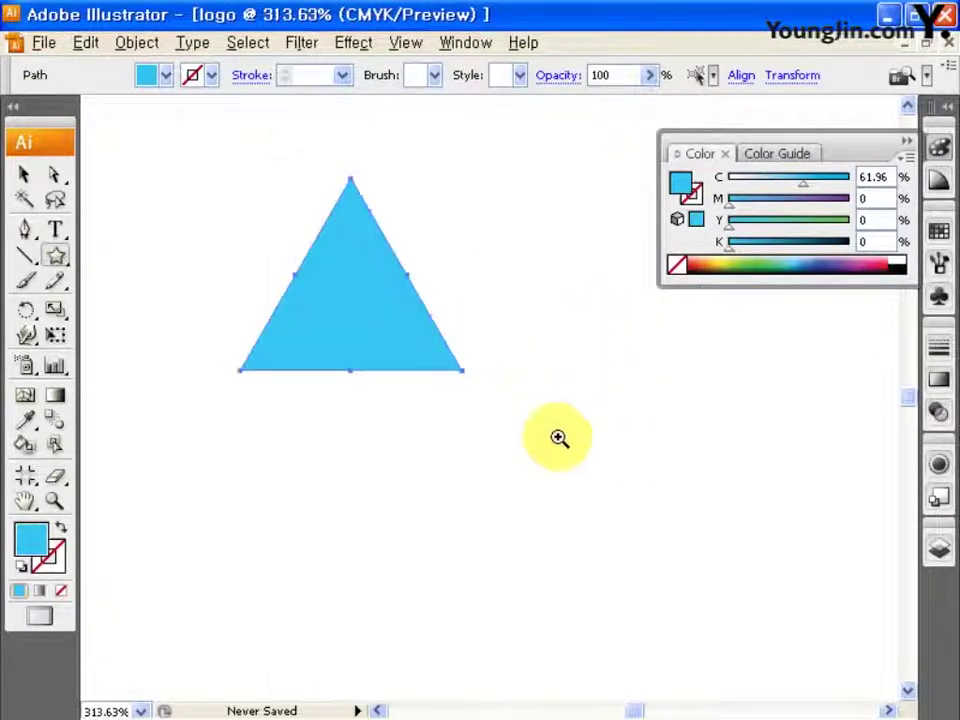
key("space")
left_click_drag(397, 353, 438, 449)
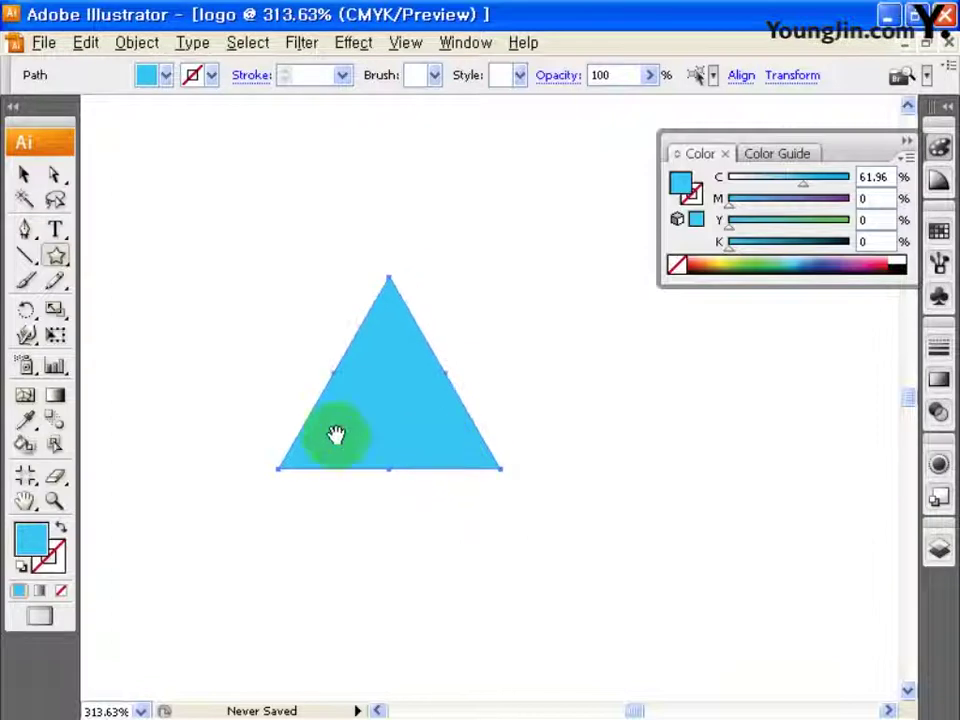
left_click(24, 175)
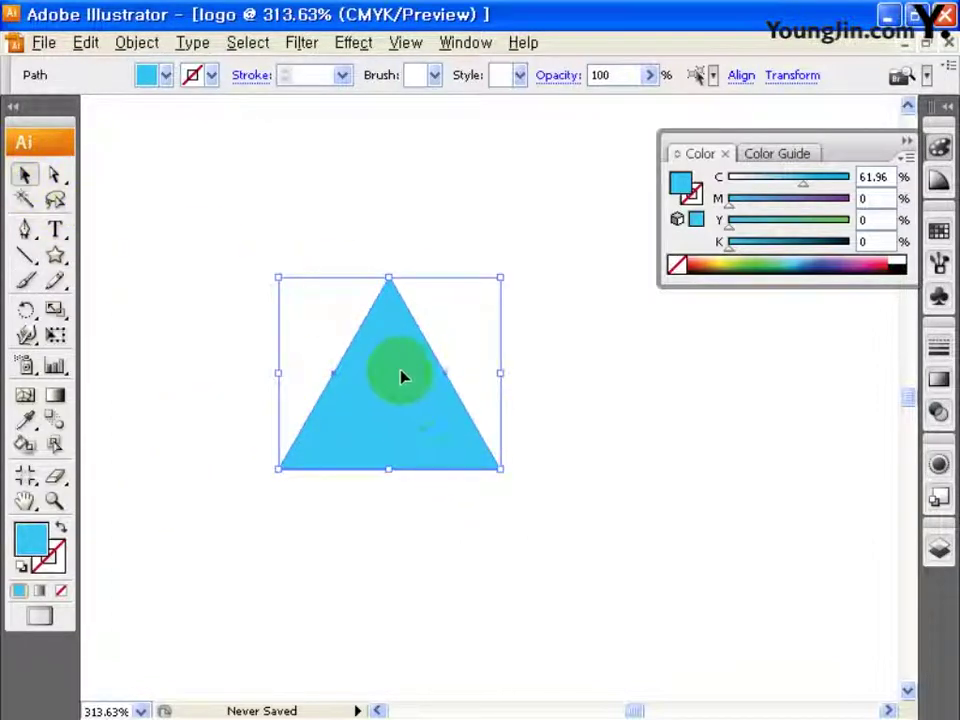
right_click(397, 311)
mouse_move(463, 527)
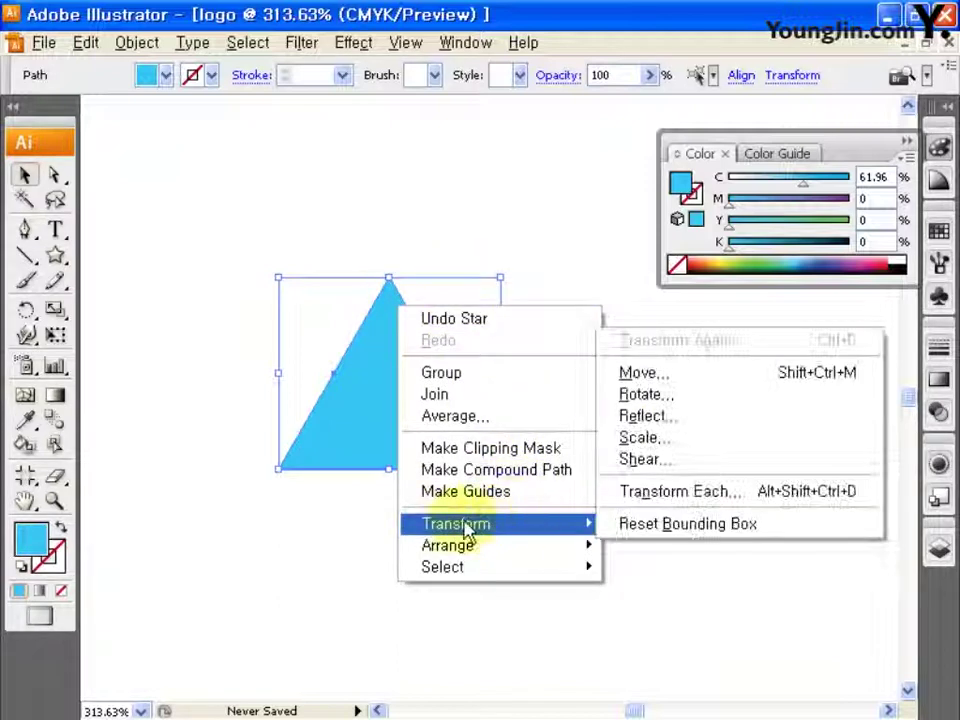
left_click(645, 396)
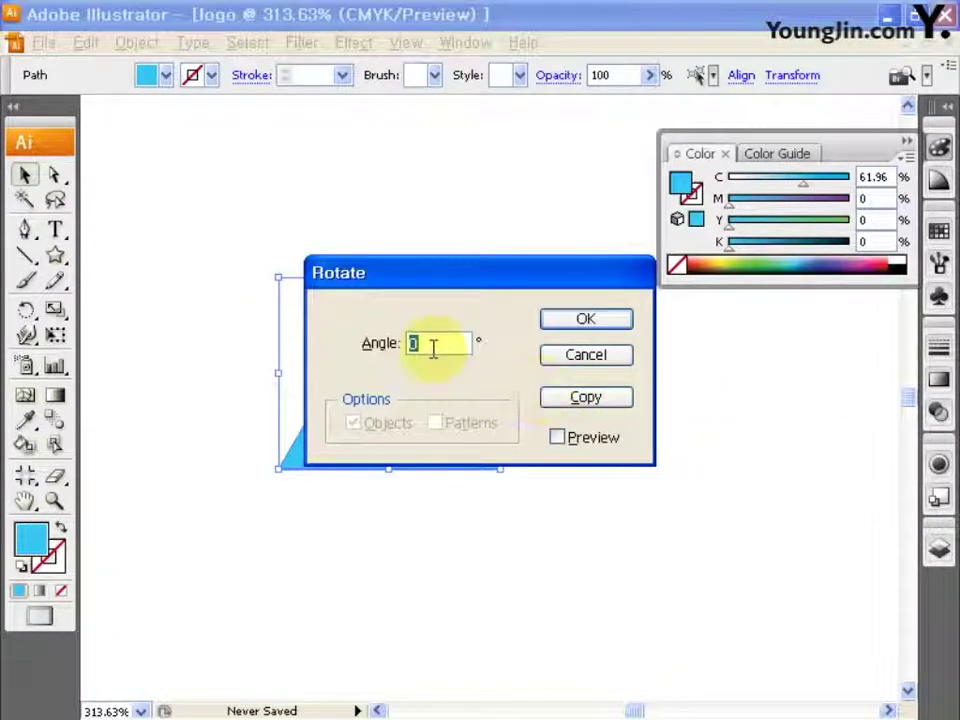
type("90")
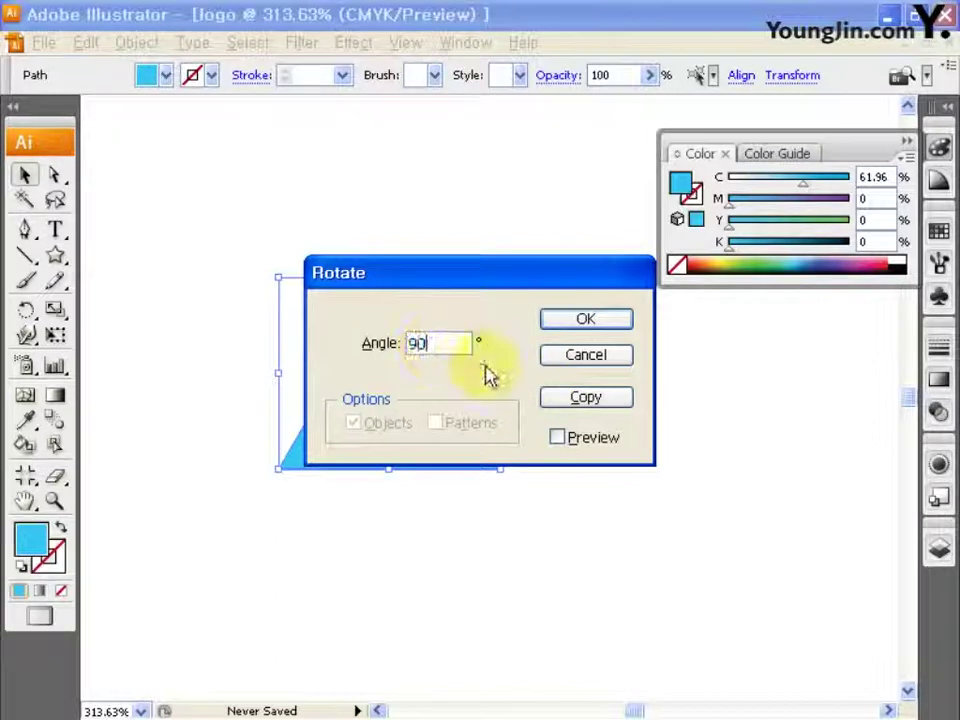
left_click(592, 320)
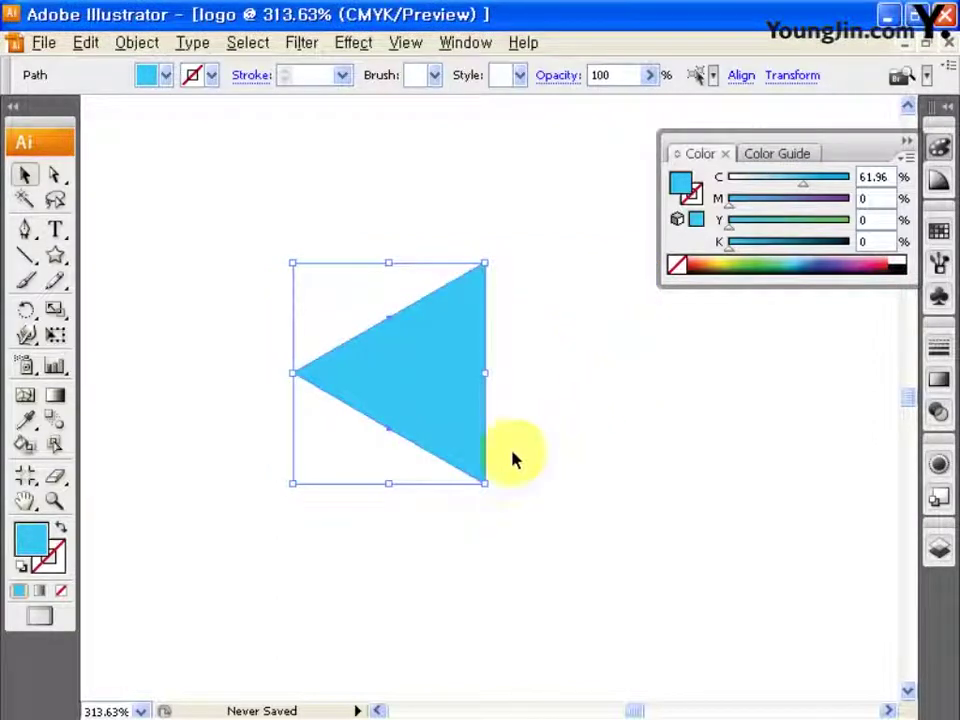
- Duplicate the triangle to the right of the original and flatten the copy into a thin wedge about a quarter of its height
left_click(448, 423)
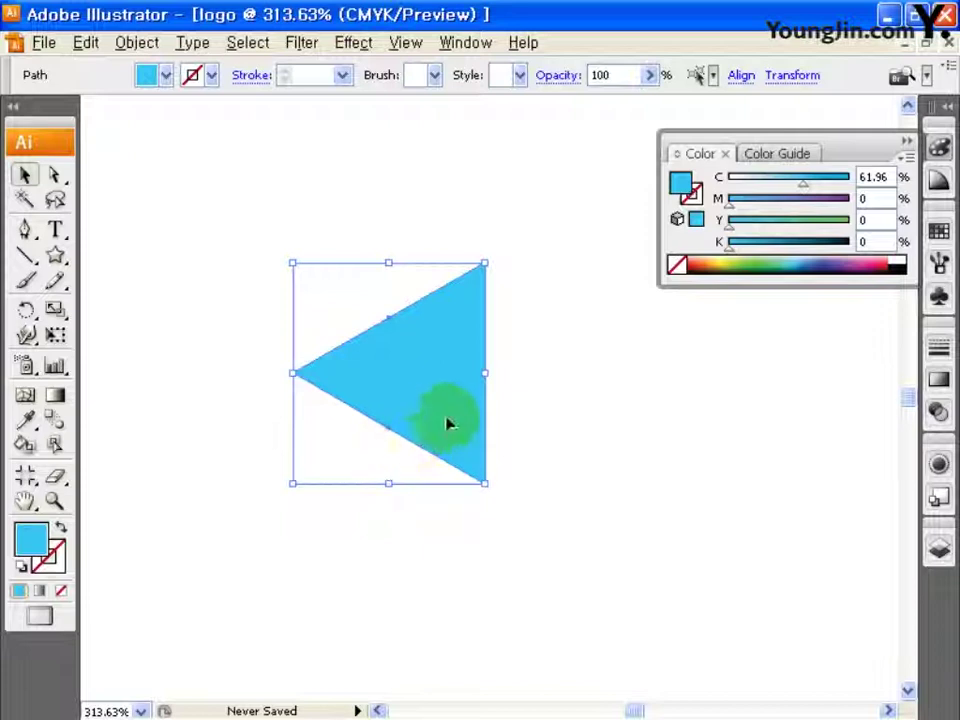
left_click_drag(480, 371, 677, 381)
left_click_drag(690, 471, 589, 470)
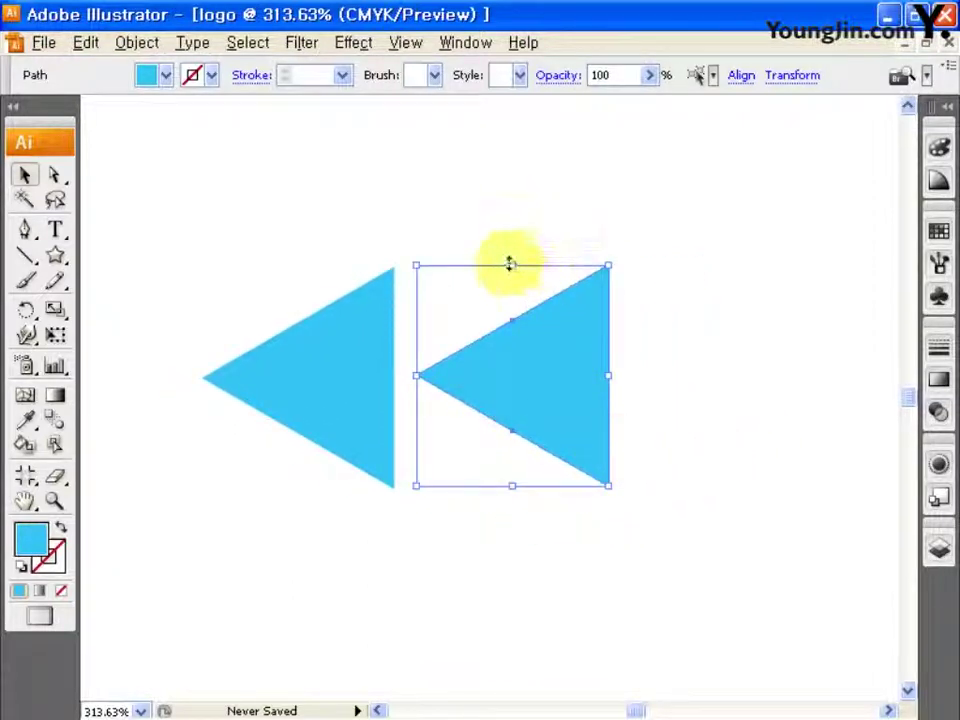
left_click_drag(512, 265, 515, 431)
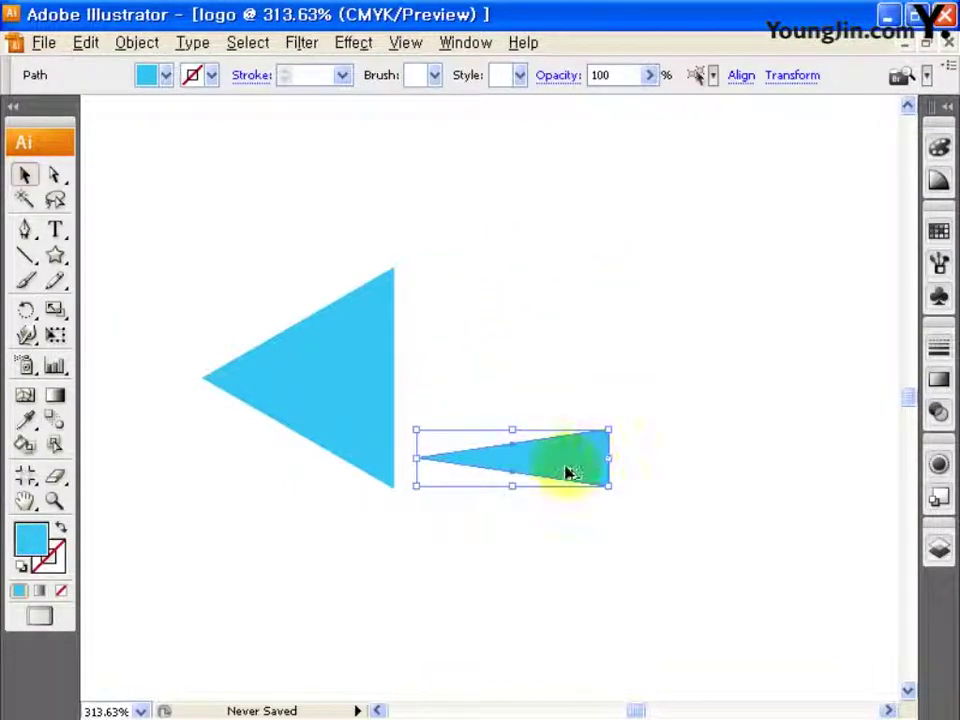
- Duplicate the thin wedge straight above itself and fill both wedges with a light yellow
left_click(561, 364)
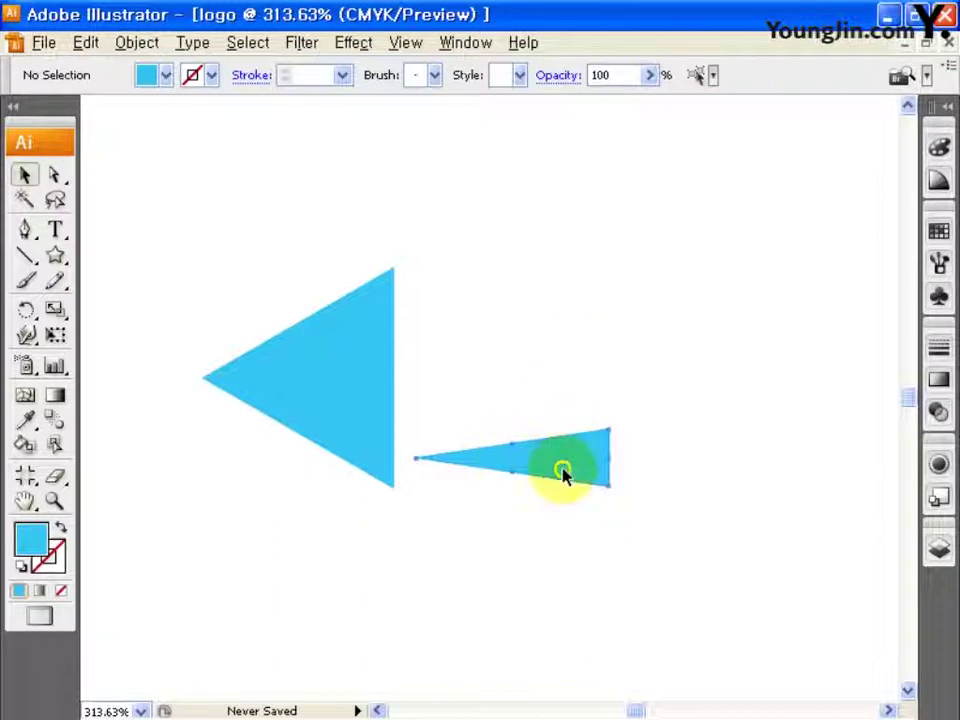
left_click_drag(561, 471, 578, 393)
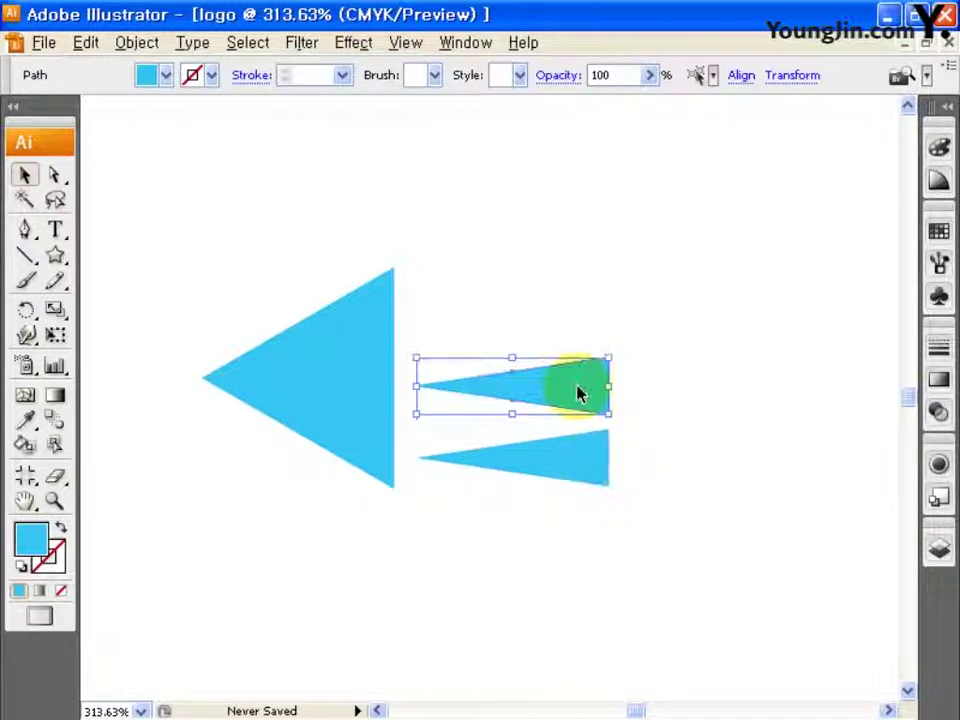
left_click(573, 473, "shift")
double_click(32, 541)
left_click(515, 482)
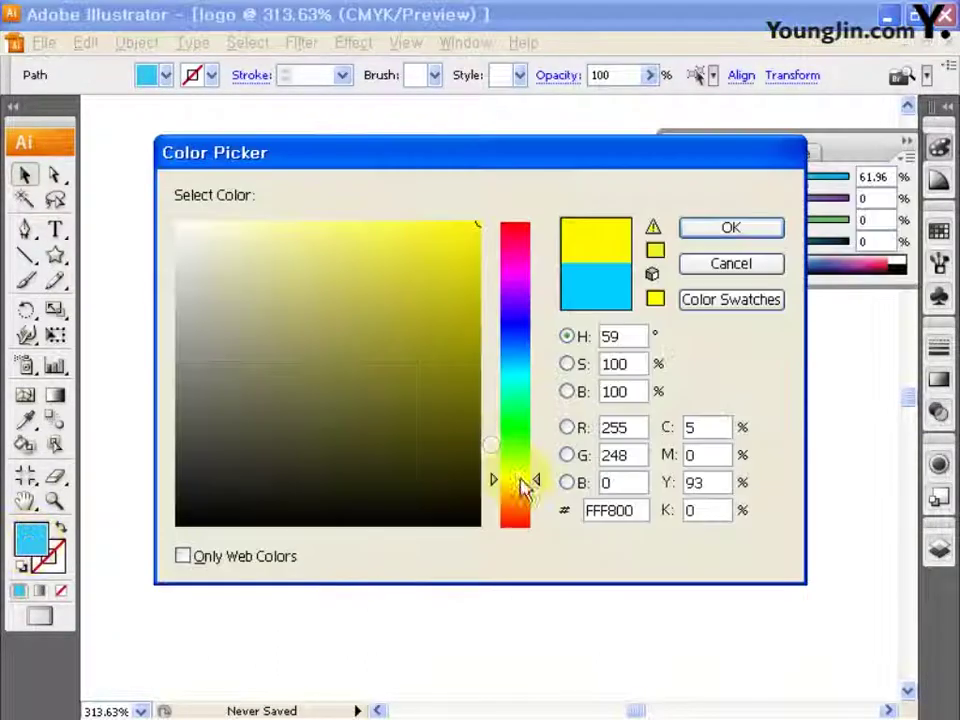
left_click(335, 221)
left_click(720, 227)
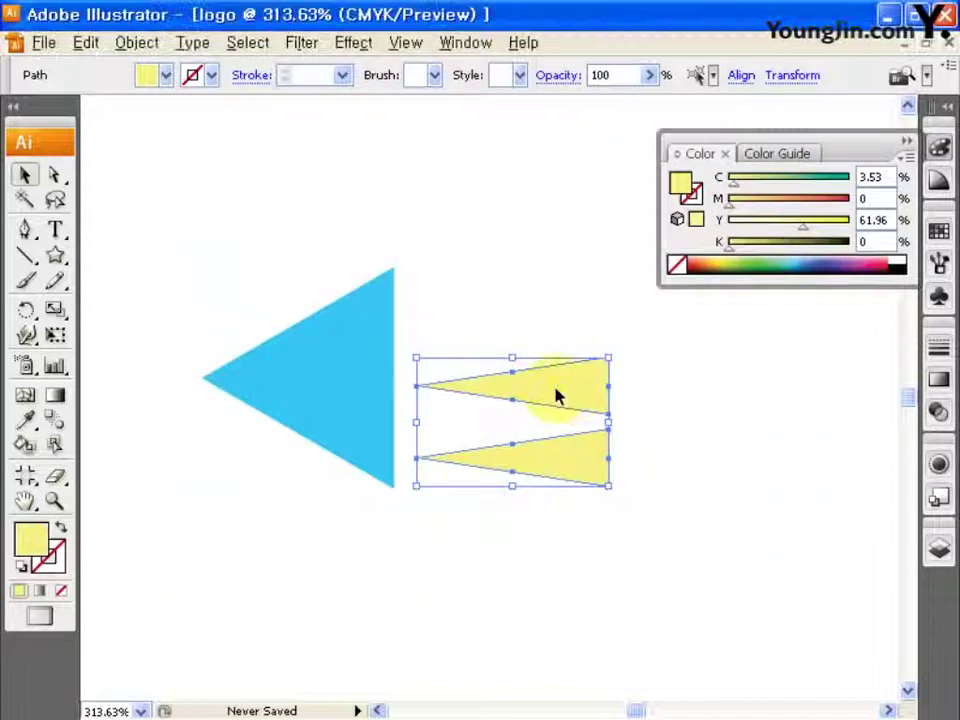
- Move both yellow wedges onto the upper-left part of the blue triangle
left_click_drag(557, 394, 274, 281)
left_click_drag(294, 356, 401, 403)
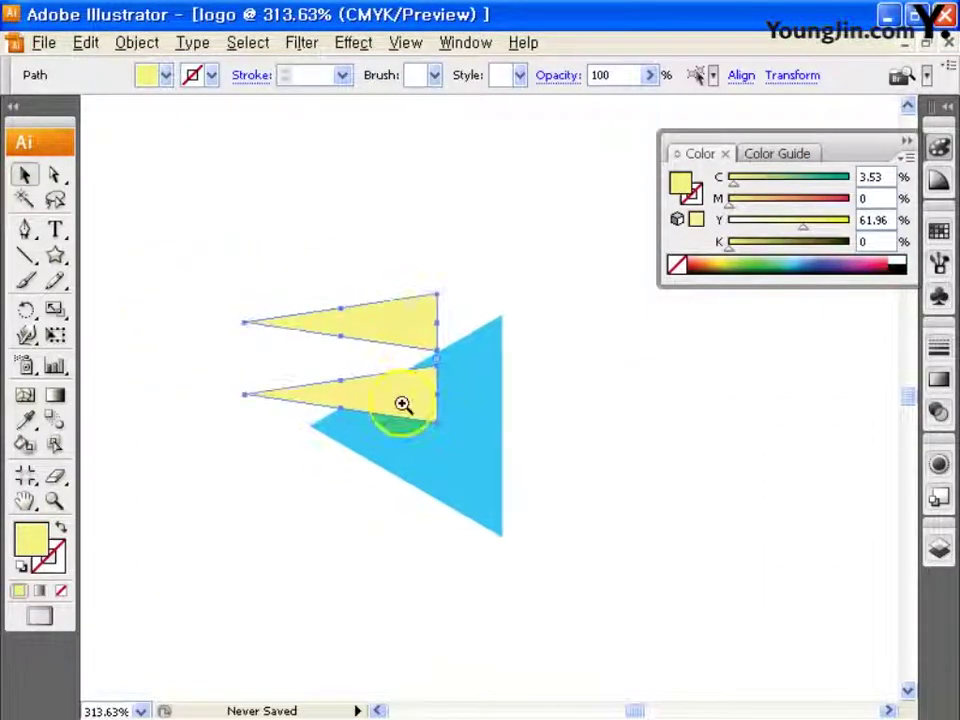
left_click_drag(193, 226, 628, 621)
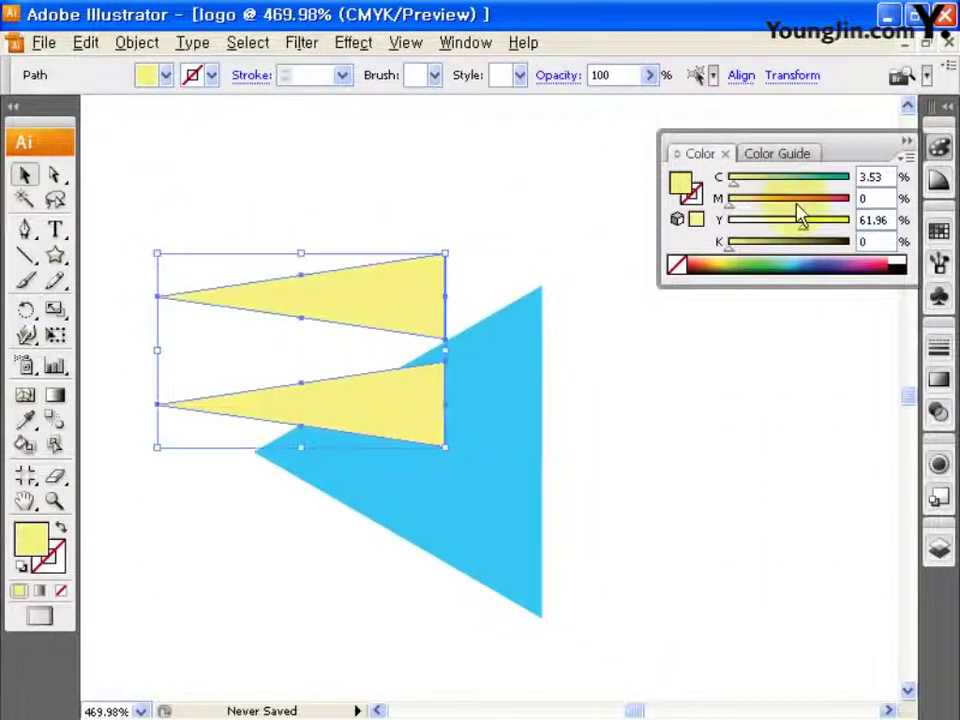
left_click(907, 147)
left_click(594, 261)
- Rotate and position each yellow wedge so it crosses the triangle's upper edge diagonally, with its tip pointing to the lower right inside the triangle
left_click(399, 317)
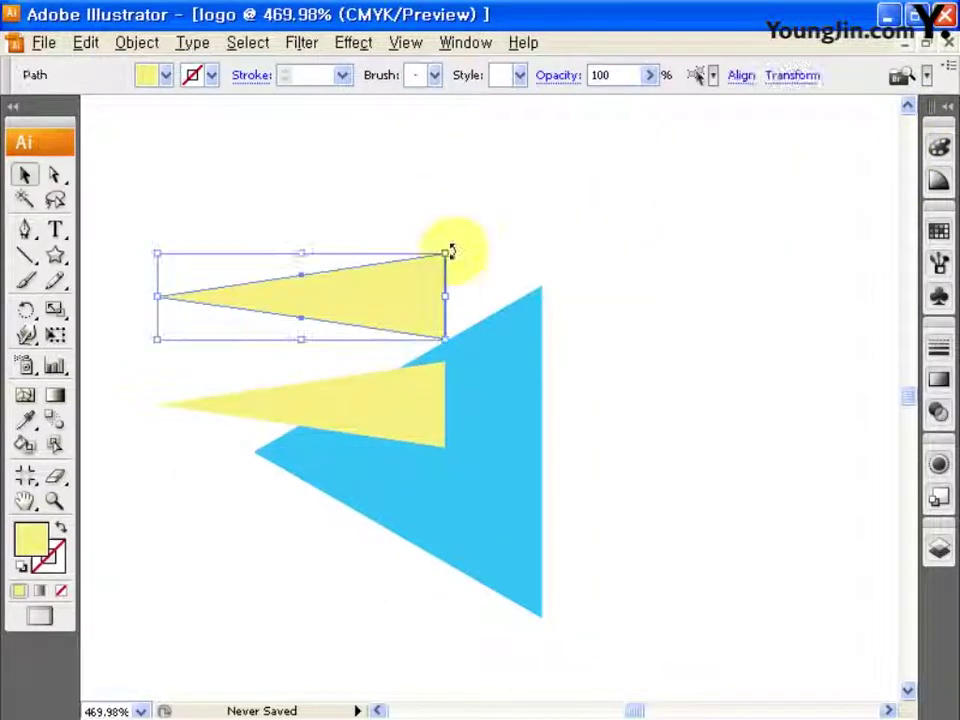
left_click_drag(451, 244, 115, 300)
left_click_drag(320, 305, 285, 310)
left_click(332, 424)
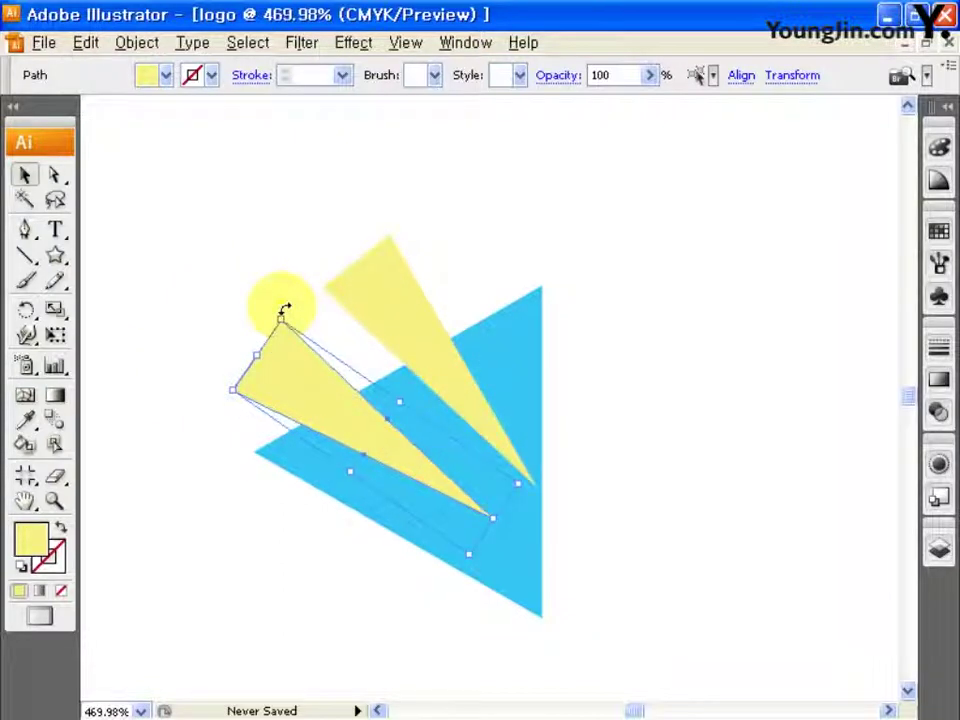
left_click(295, 262)
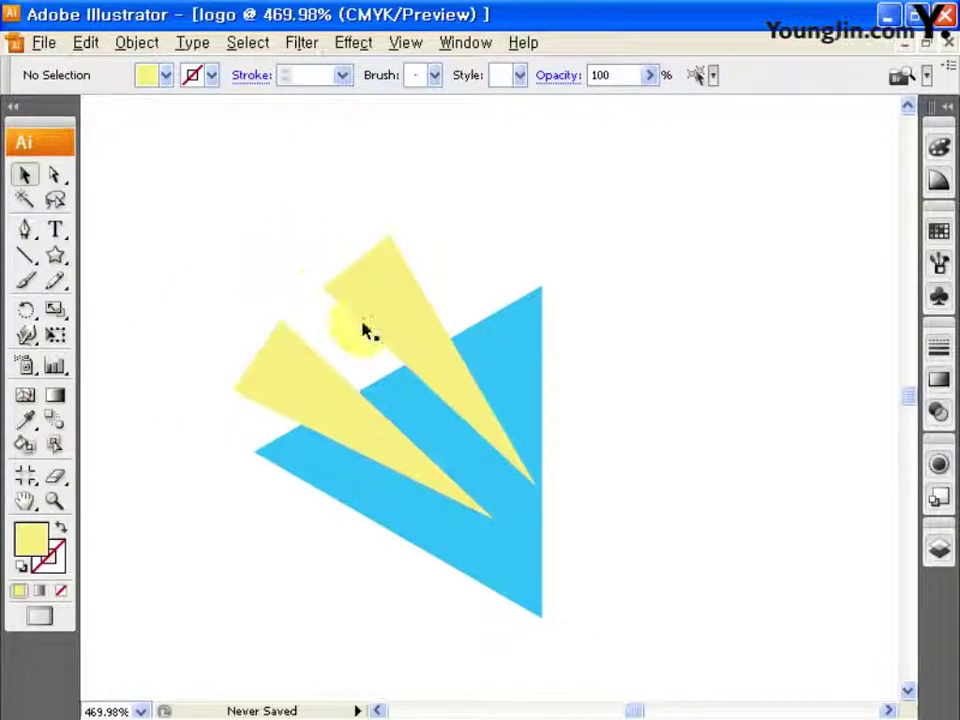
left_click(444, 378)
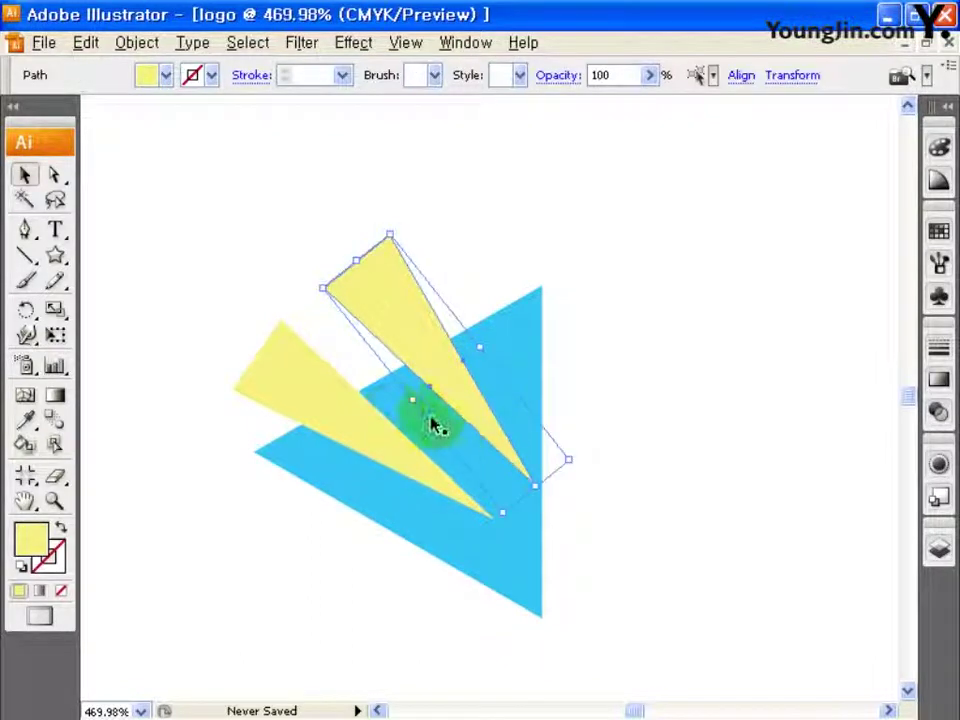
left_click(386, 446, "shift")
left_click(476, 381, "shift")
left_click(432, 480)
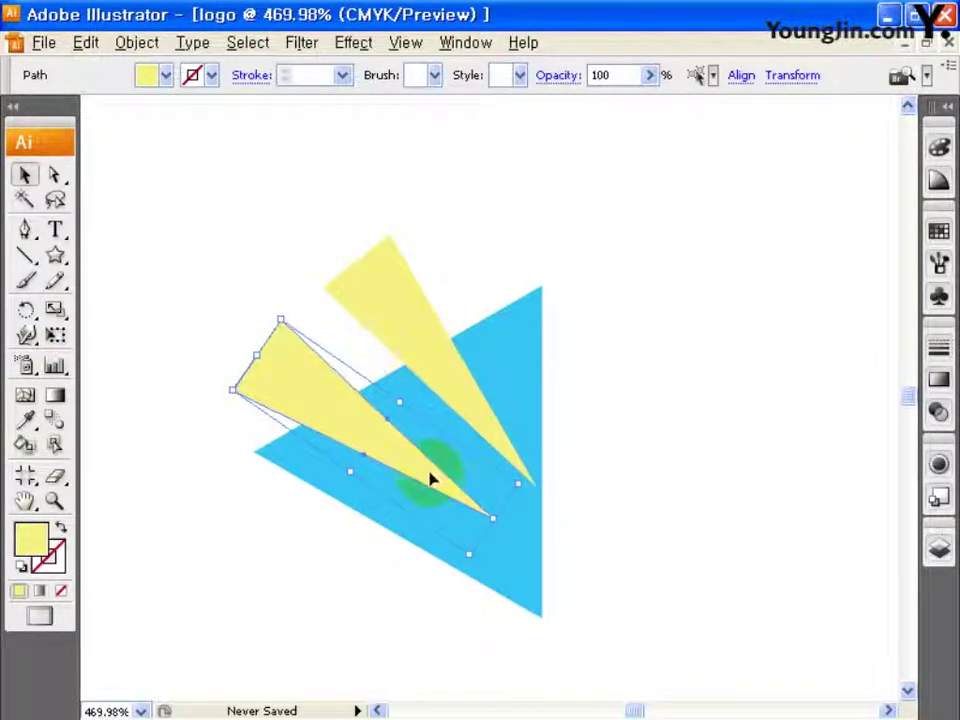
left_click(636, 326)
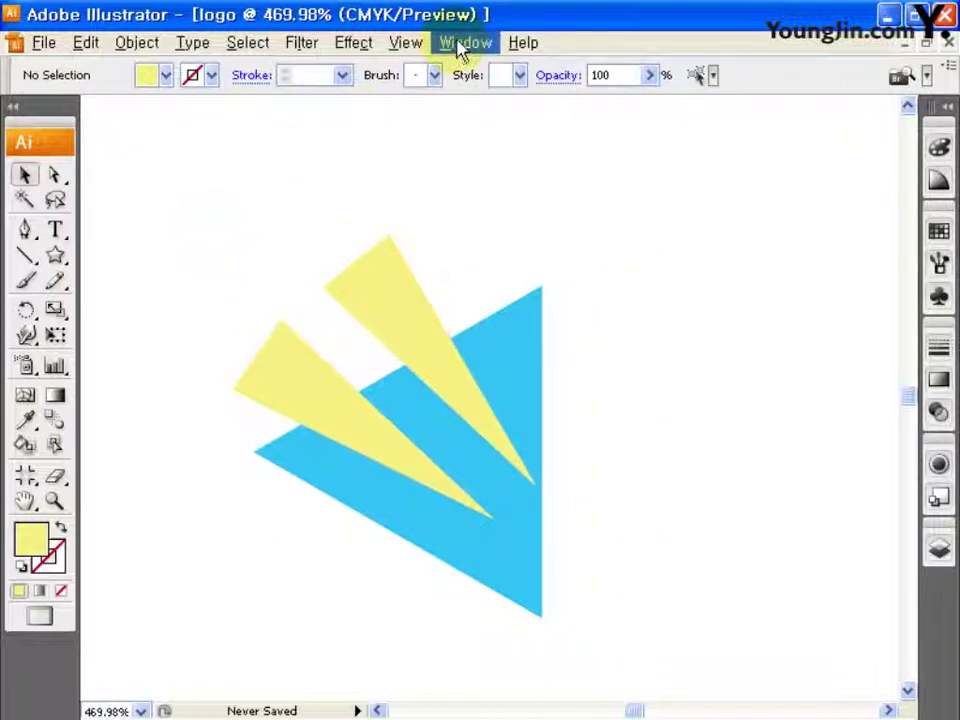
- Divide the blue triangle and both yellow wedges along their overlaps with Pathfinder, and ungroup the resulting pieces
left_click(410, 209)
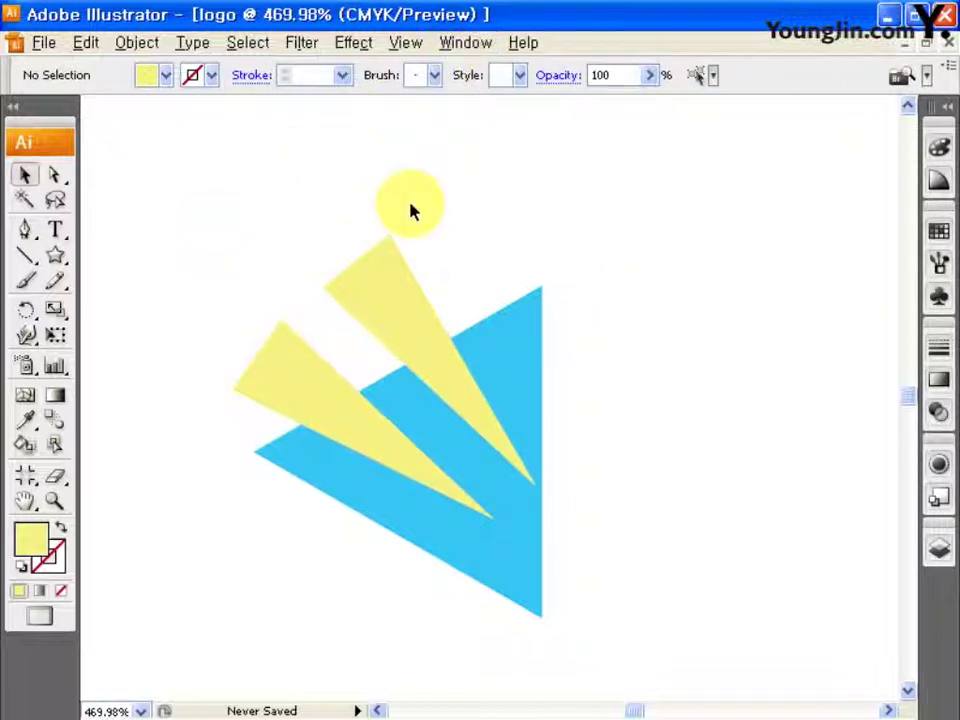
left_click_drag(251, 229, 636, 664)
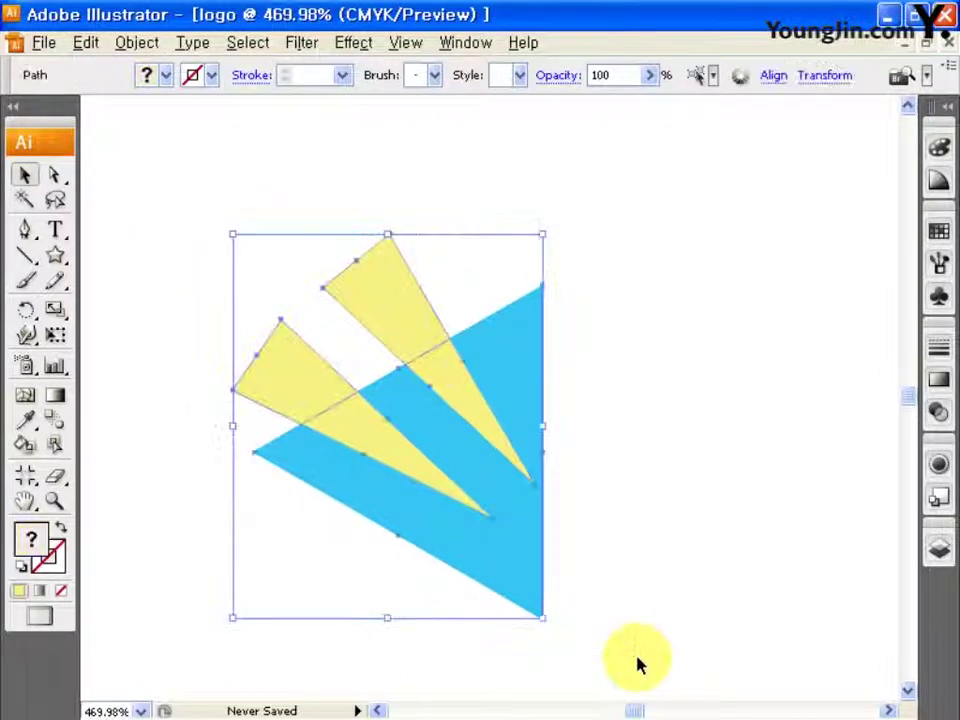
left_click(466, 43)
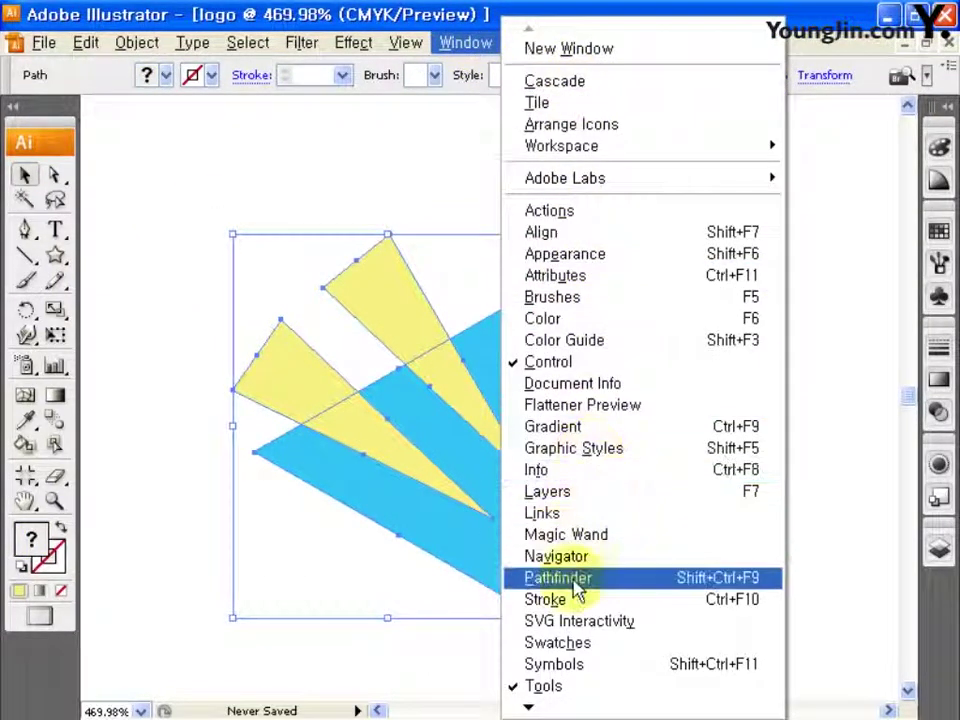
left_click(621, 577)
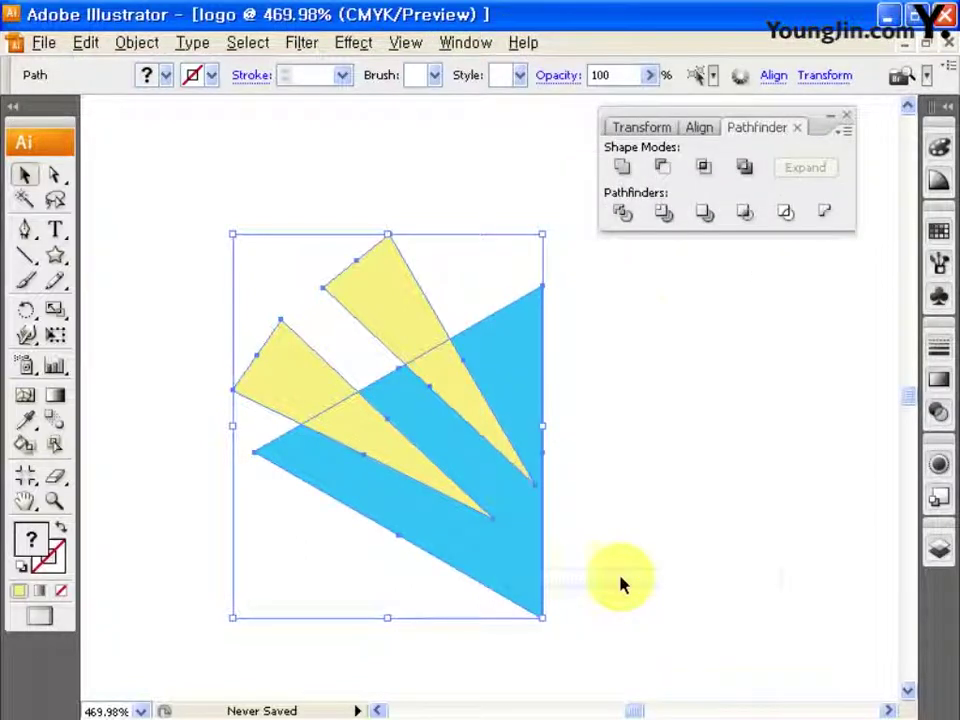
left_click(620, 215)
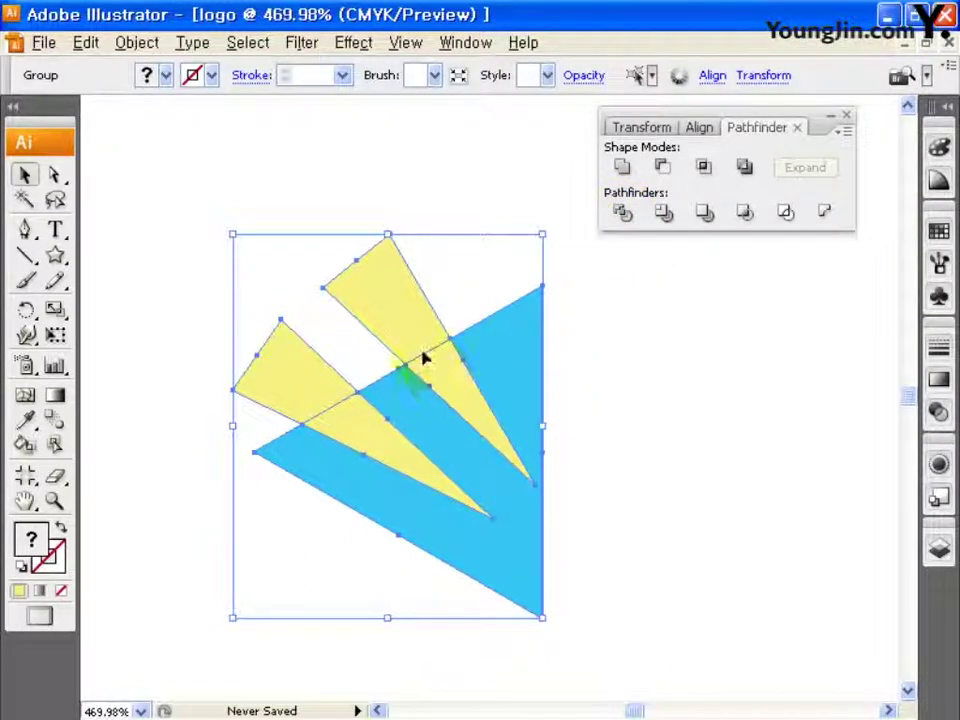
left_click(148, 40)
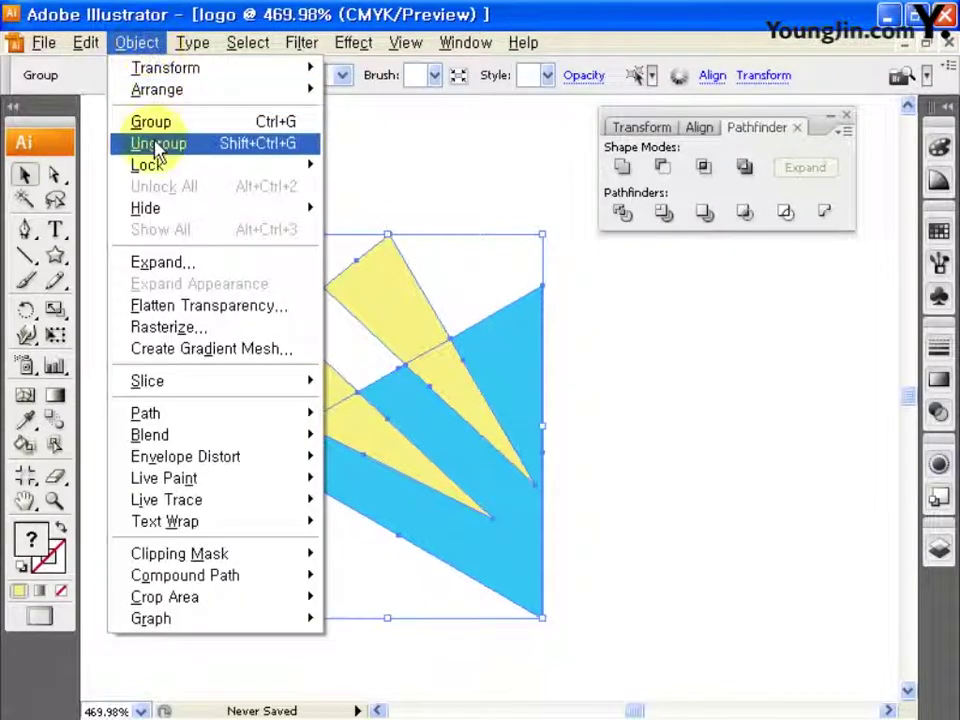
left_click(240, 146)
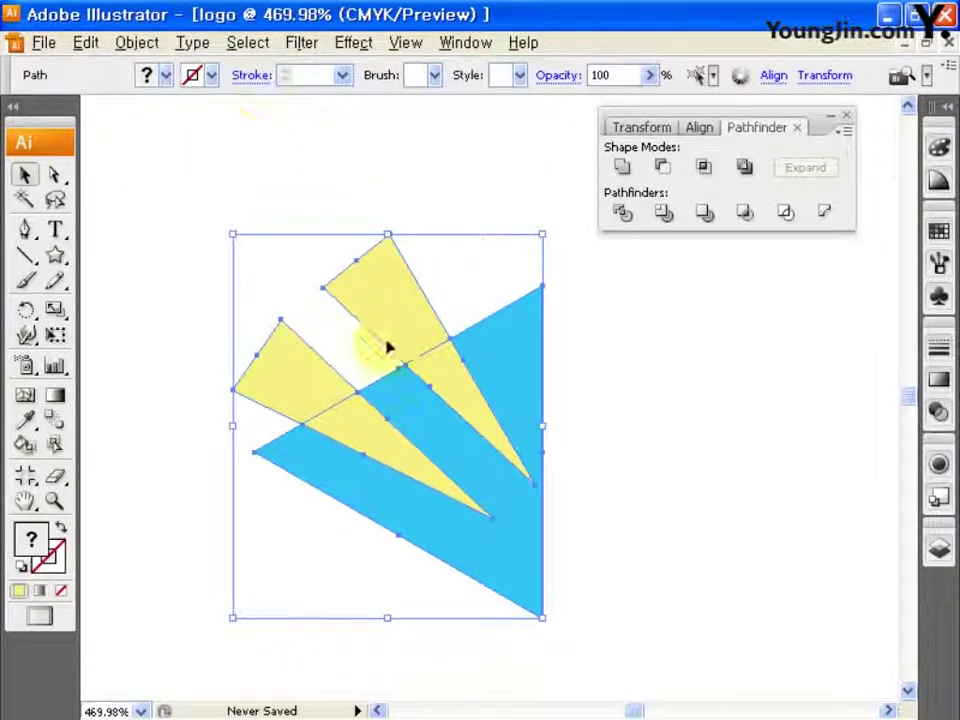
- Delete all the yellow wedge pieces, both inside and outside the triangle, leaving only the blue shape with its two slits
left_click(454, 197)
left_click(437, 368)
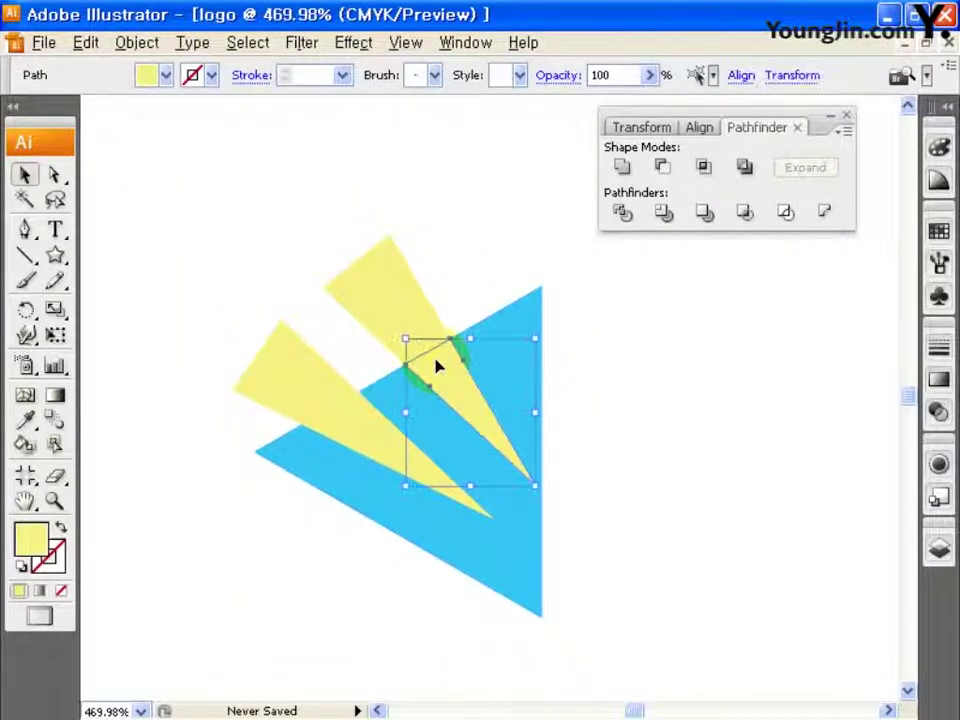
key("Delete")
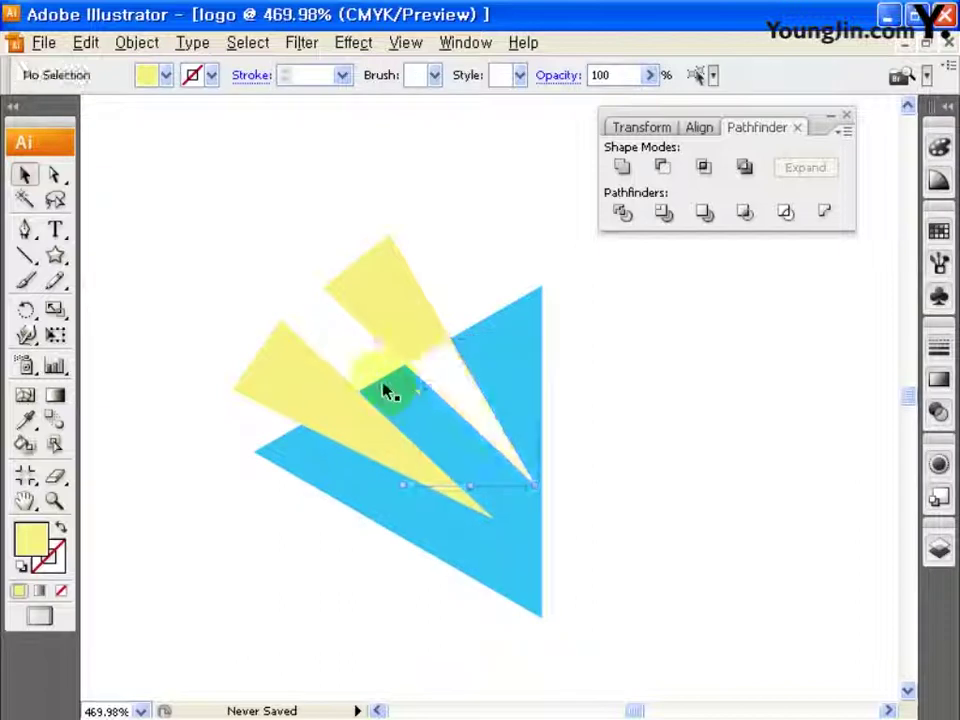
left_click(388, 388)
key("Delete")
left_click(315, 388)
key("Delete")
left_click(396, 317)
key("Delete")
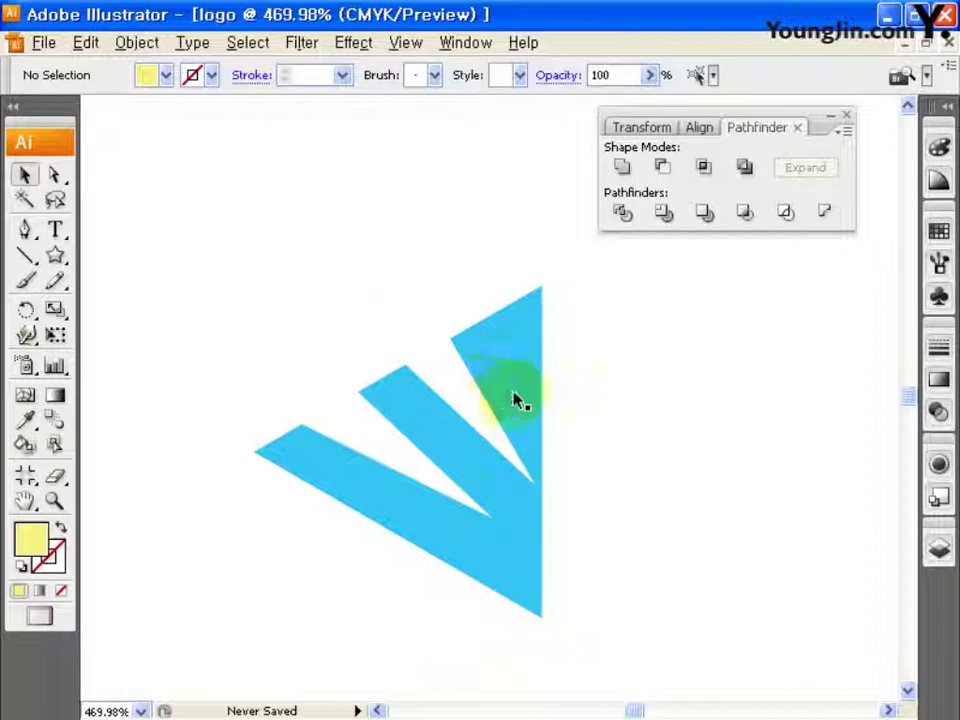
left_click(530, 472)
key("Delete")
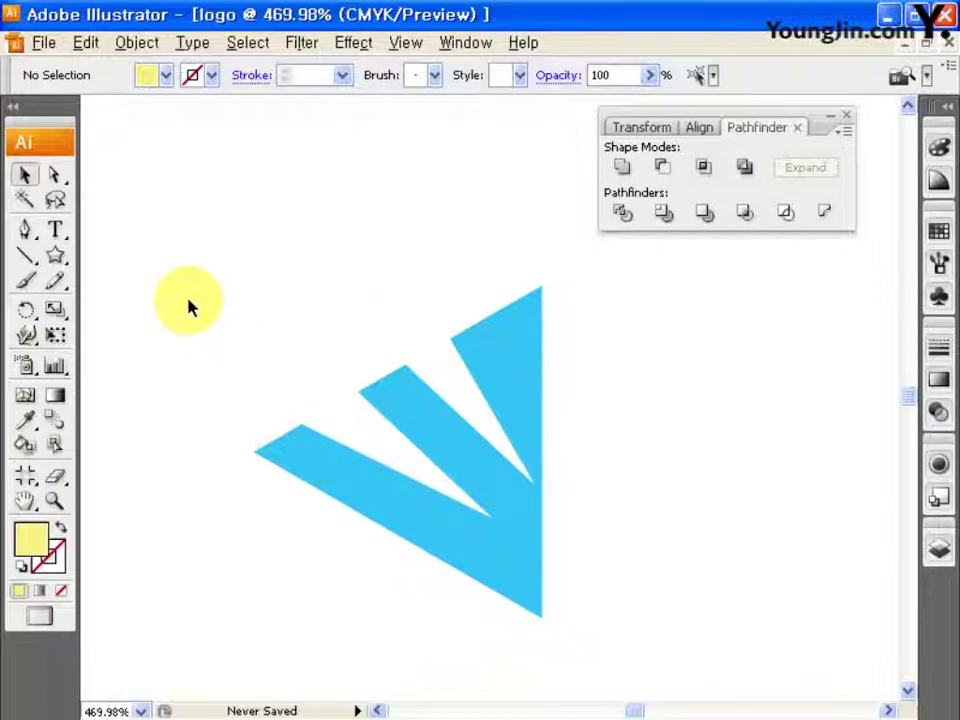
- Apply a horizontal Arch warp to the blue shape with 30% bend, 35% horizontal distortion and 0% vertical distortion
left_click_drag(113, 242, 420, 515)
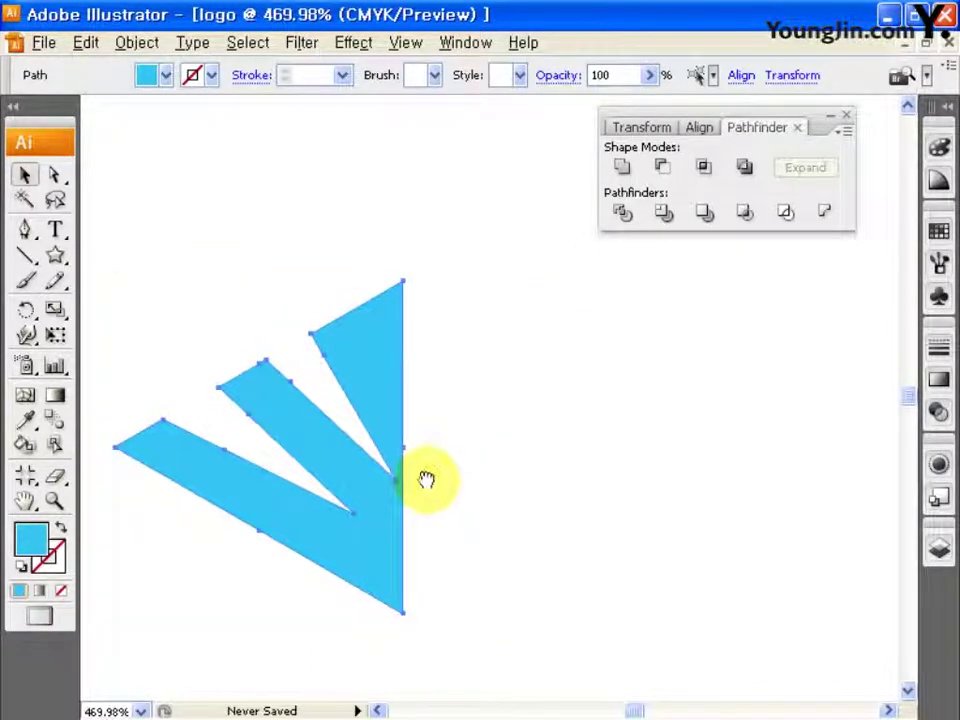
left_click(362, 43)
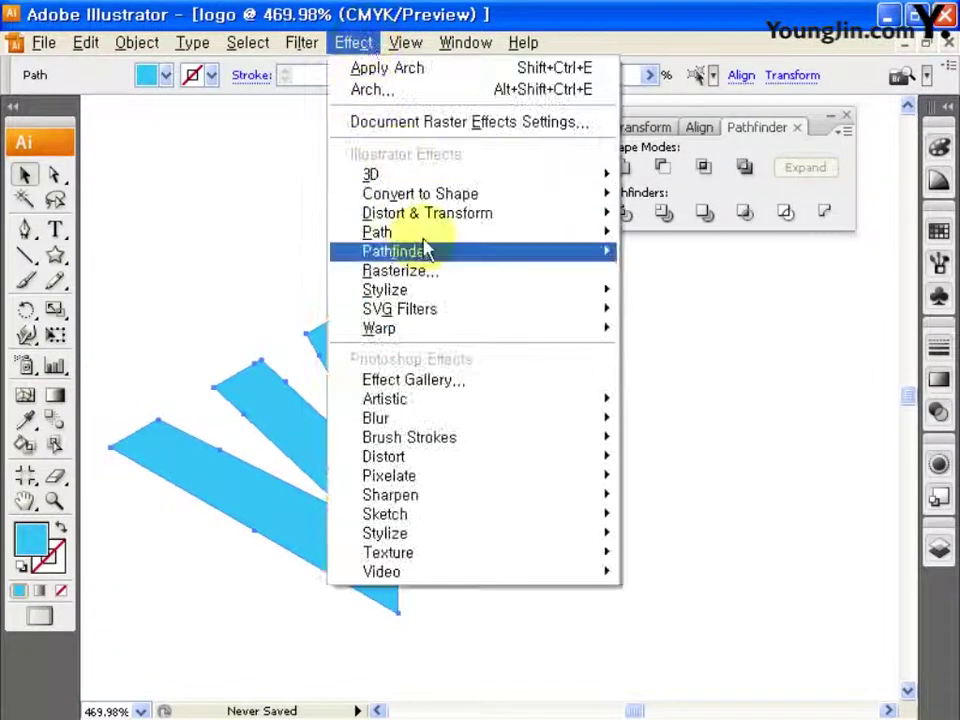
mouse_move(440, 330)
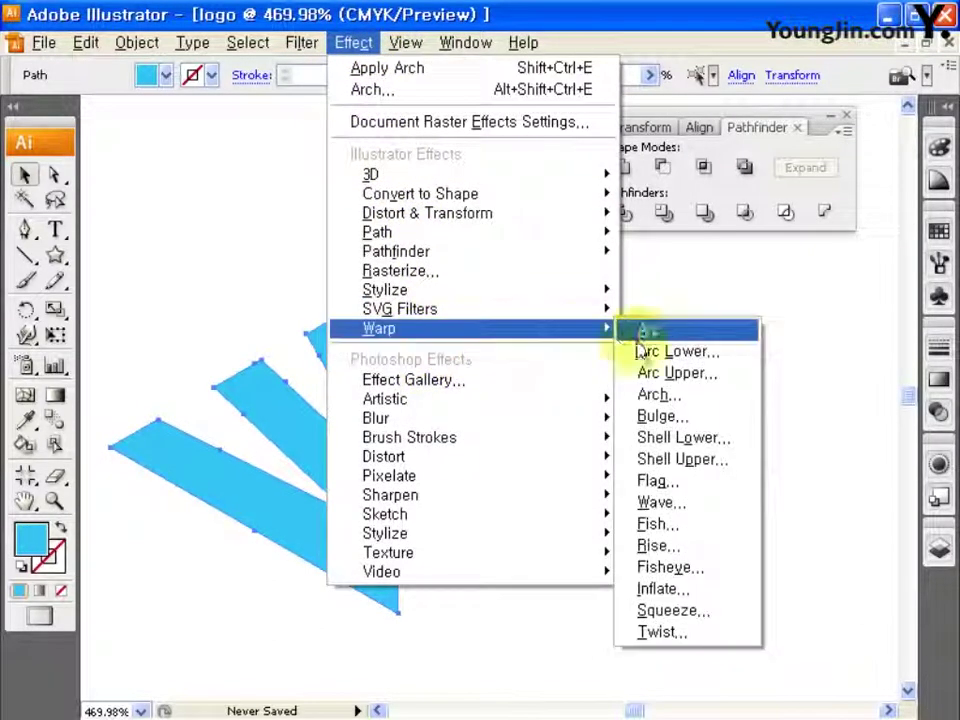
left_click(658, 394)
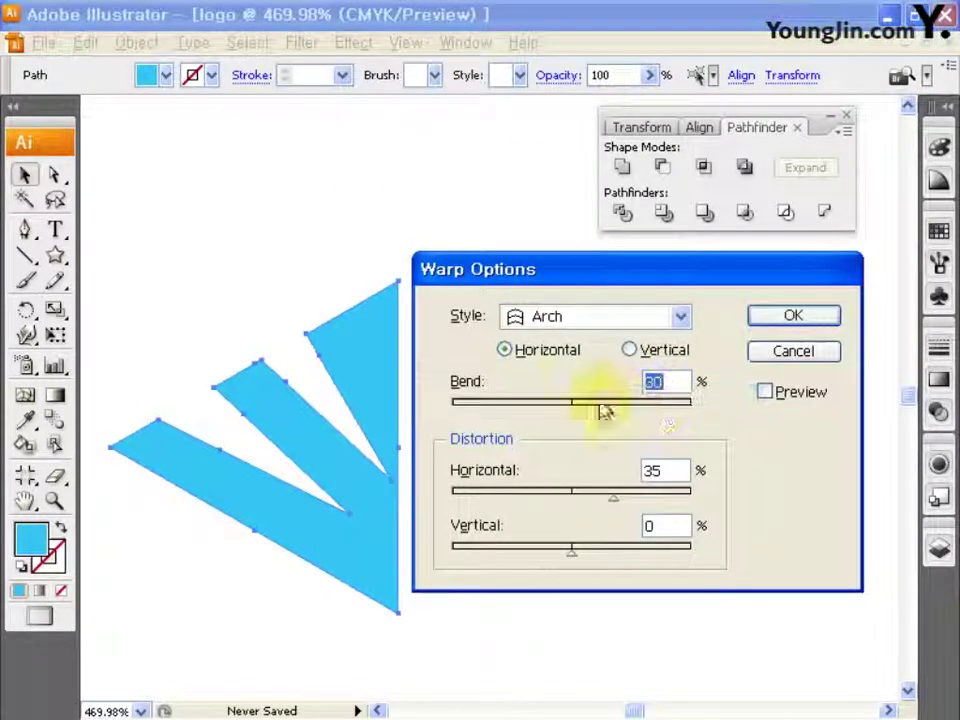
left_click(765, 393)
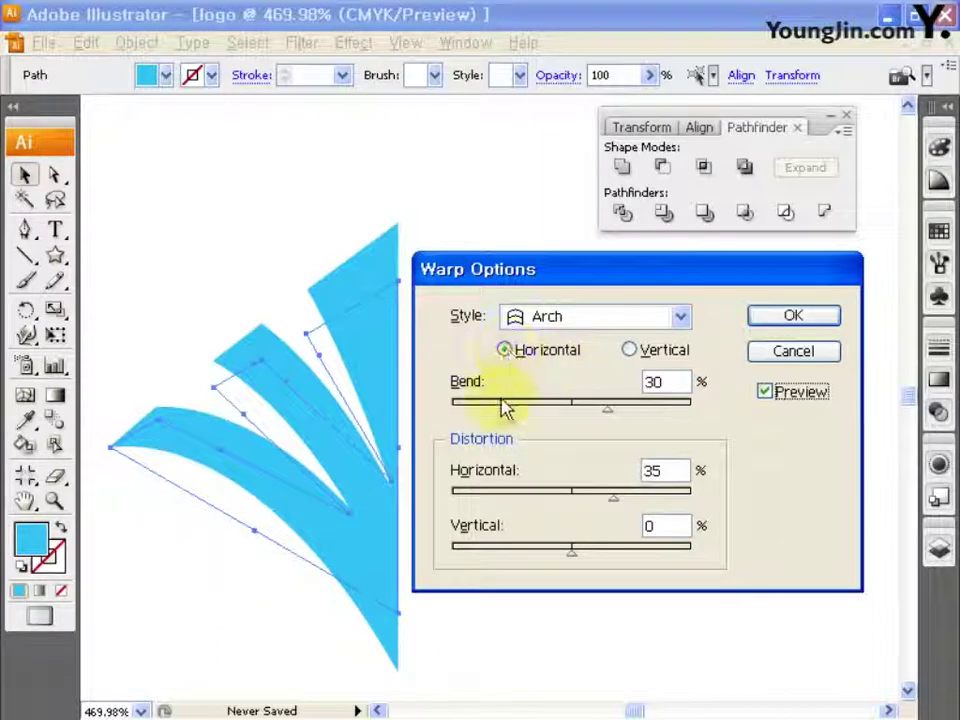
double_click(655, 381)
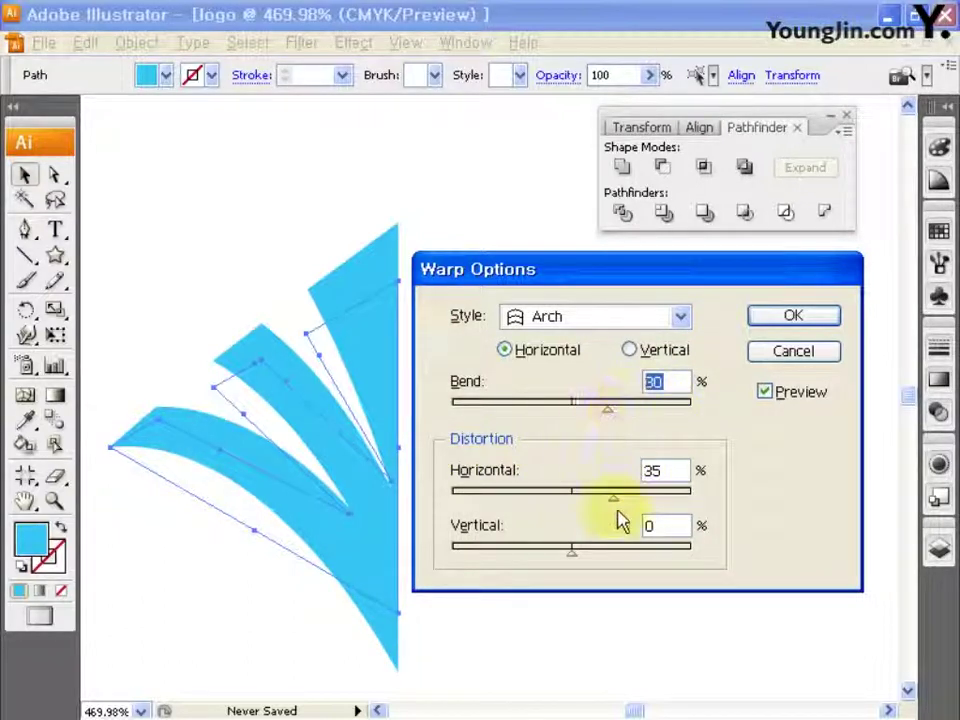
left_click_drag(600, 508, 540, 506)
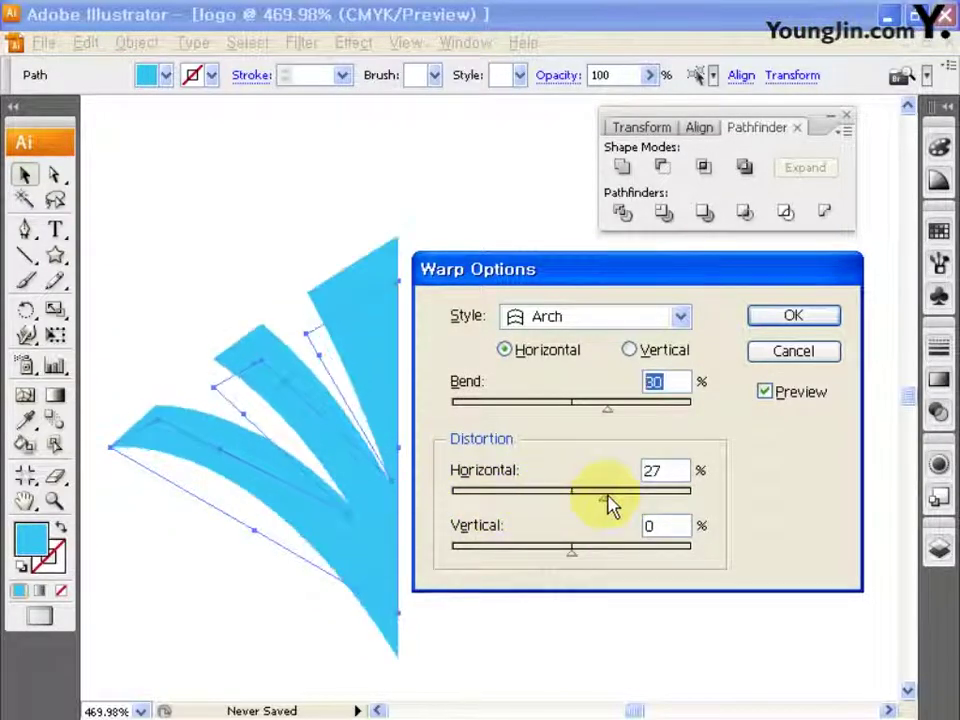
double_click(669, 470)
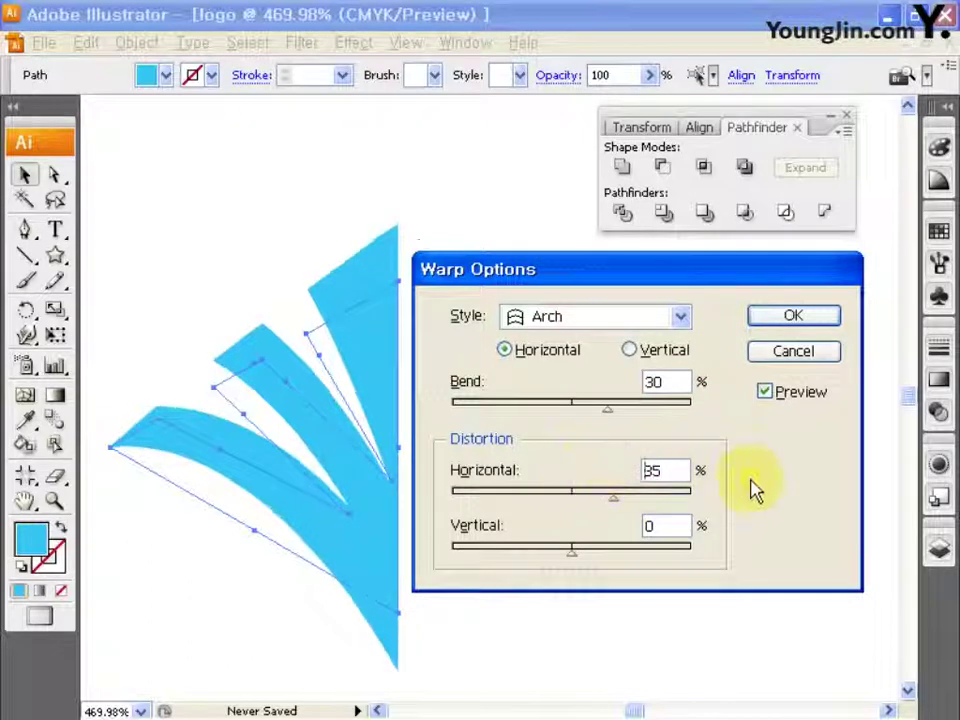
left_click(795, 317)
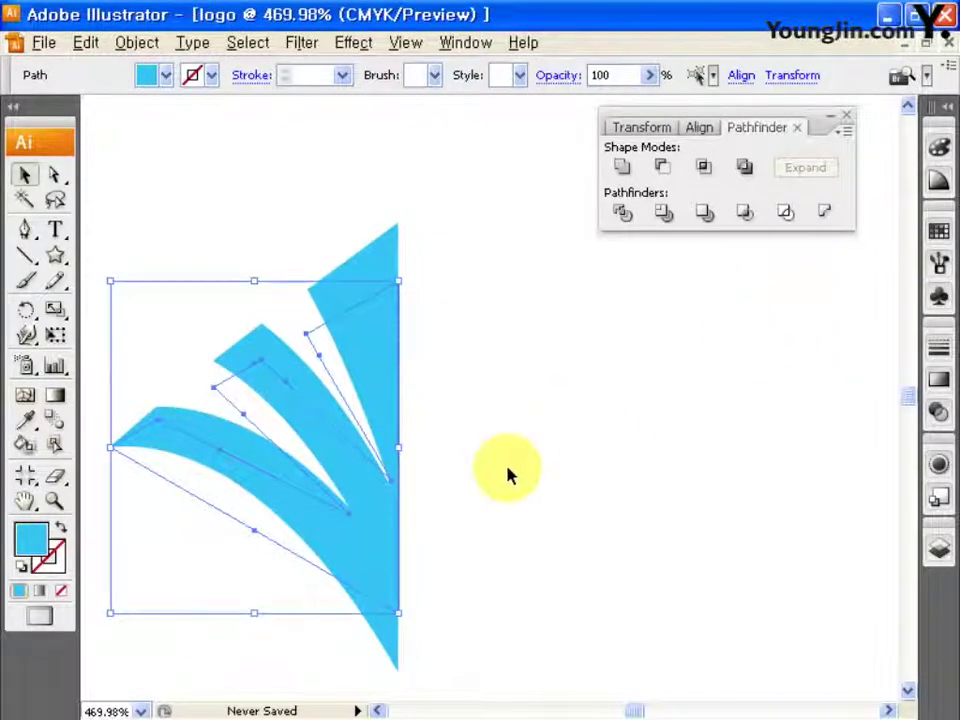
- Create a 5 mm by 5 mm circle and place it directly below the fan shape, its top touching the lower tip
left_click_drag(56, 257, 111, 311)
left_click(592, 426)
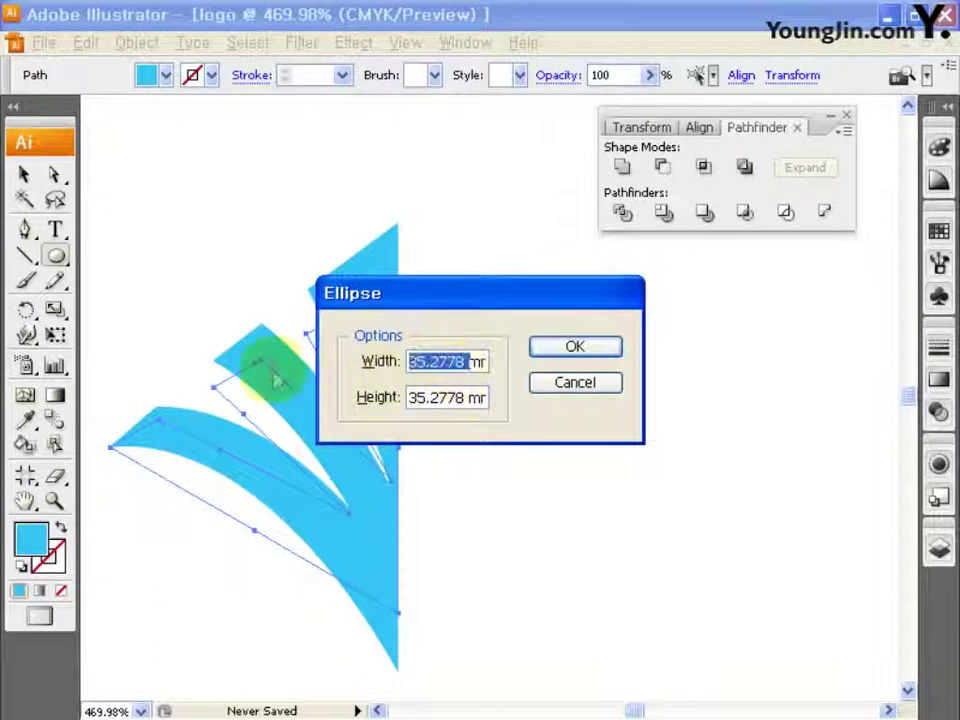
type("5mm5mm")
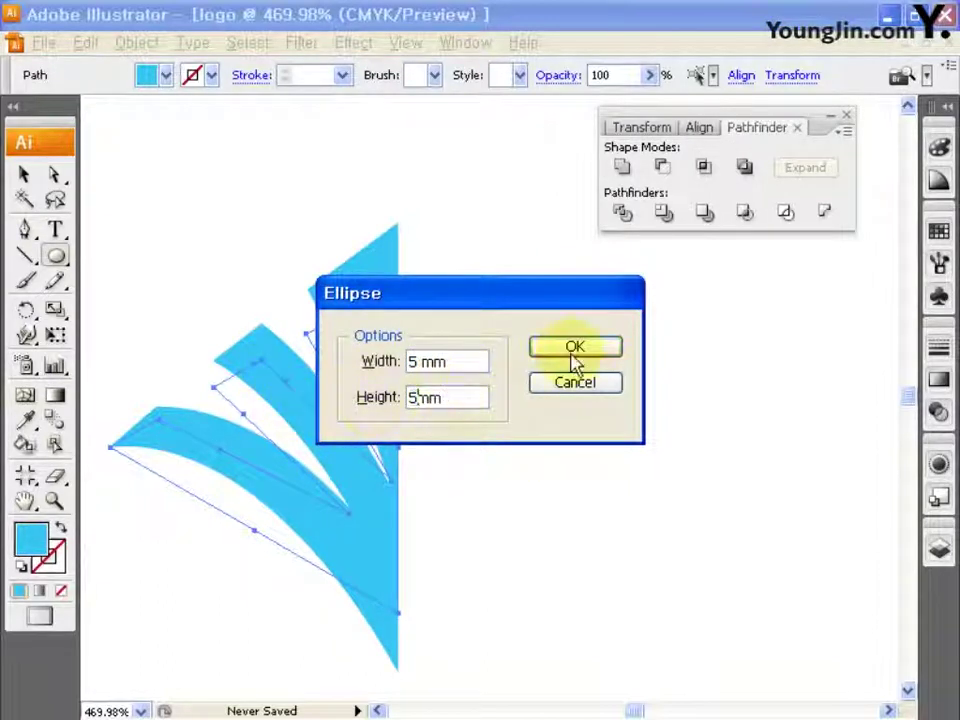
left_click(584, 353)
left_click(24, 174)
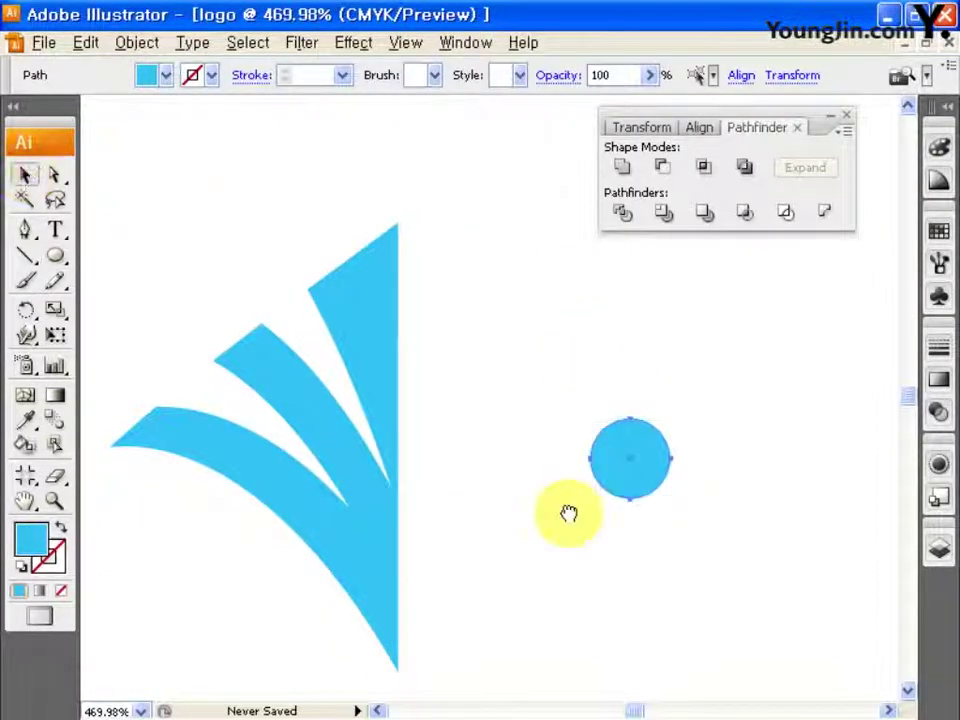
left_click_drag(568, 510, 570, 433)
left_click_drag(630, 343, 399, 592)
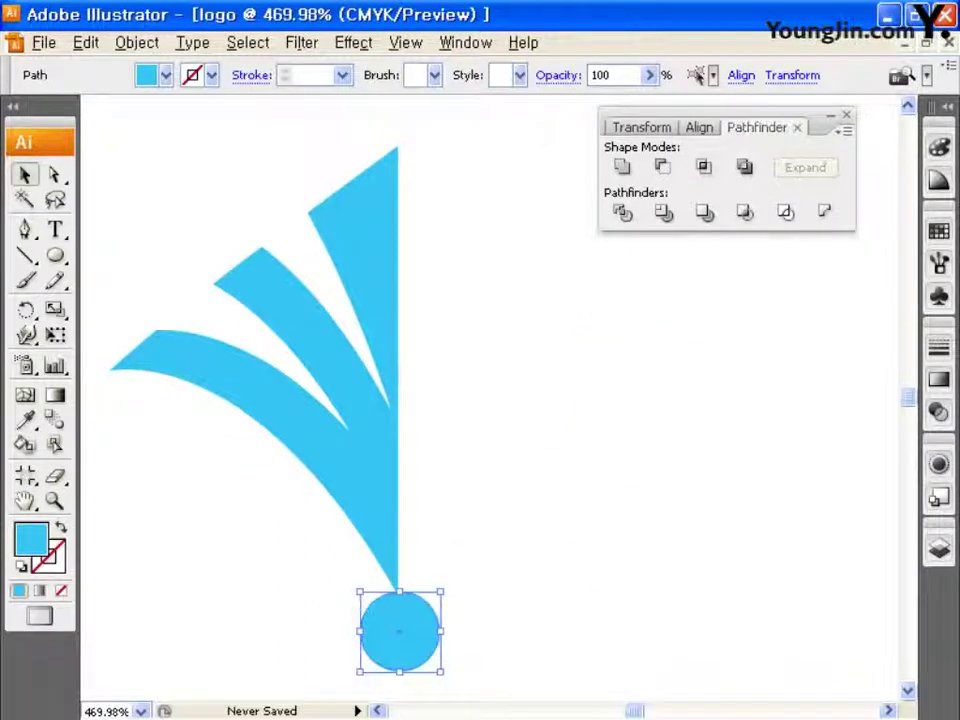
- Delete the circle's right anchor point to leave only its left half below the fan shape
left_click(55, 175)
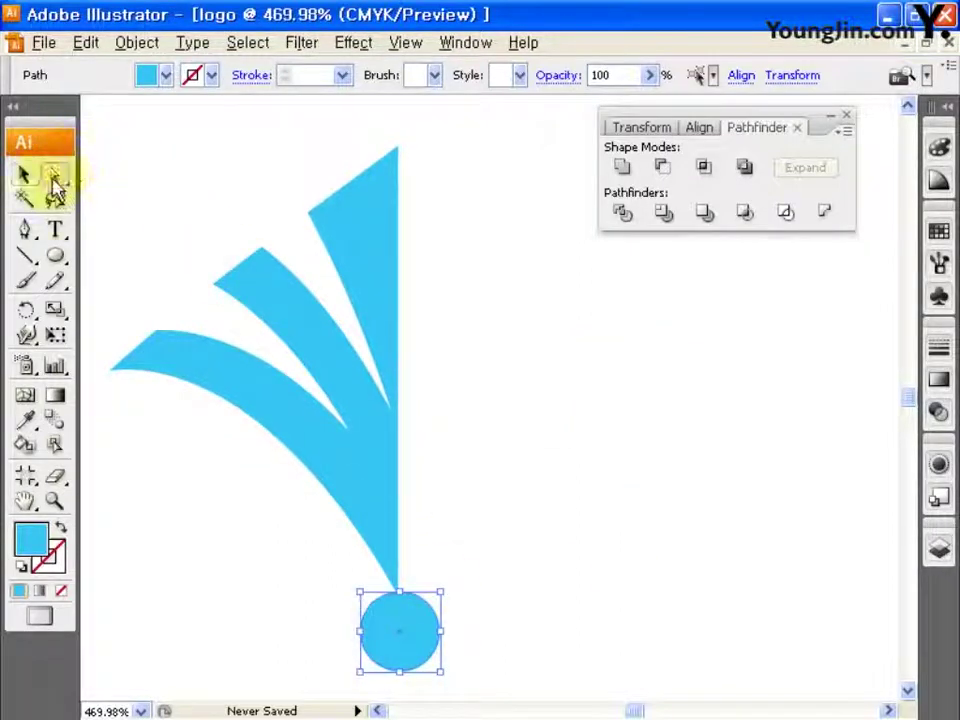
scroll(392, 531, "down", 1)
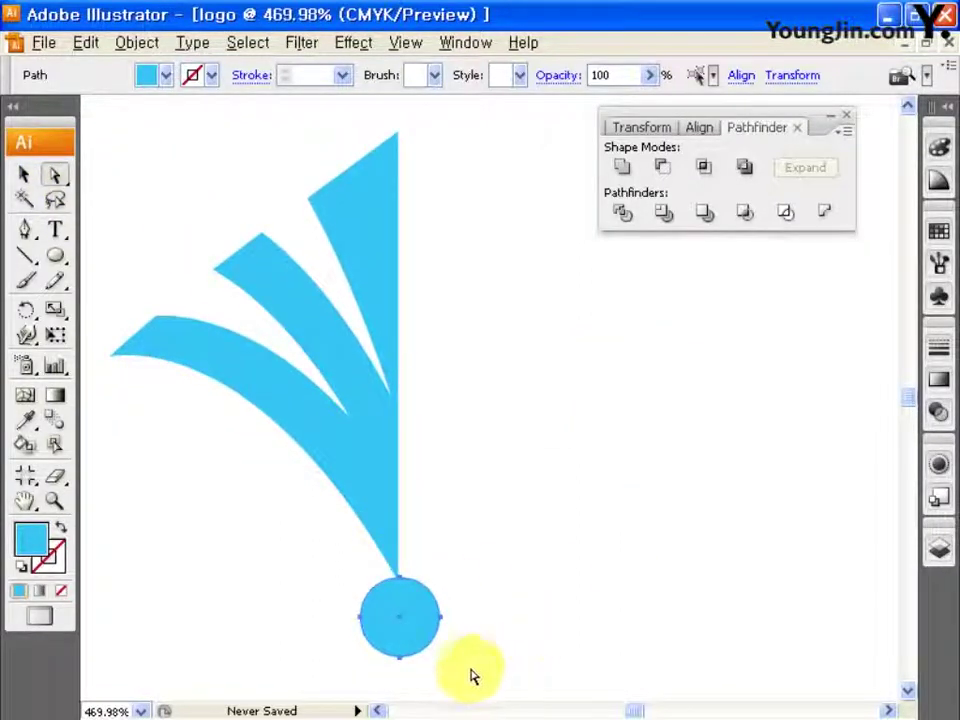
left_click(474, 681)
left_click_drag(460, 674, 405, 553)
scroll(527, 635, "down", 2)
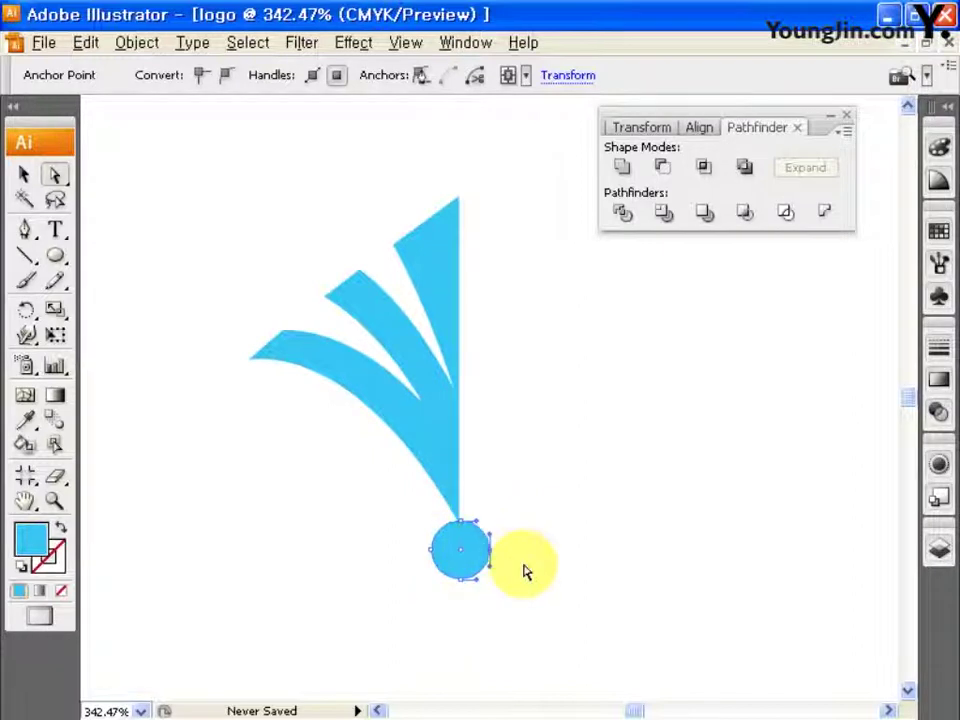
key("Delete")
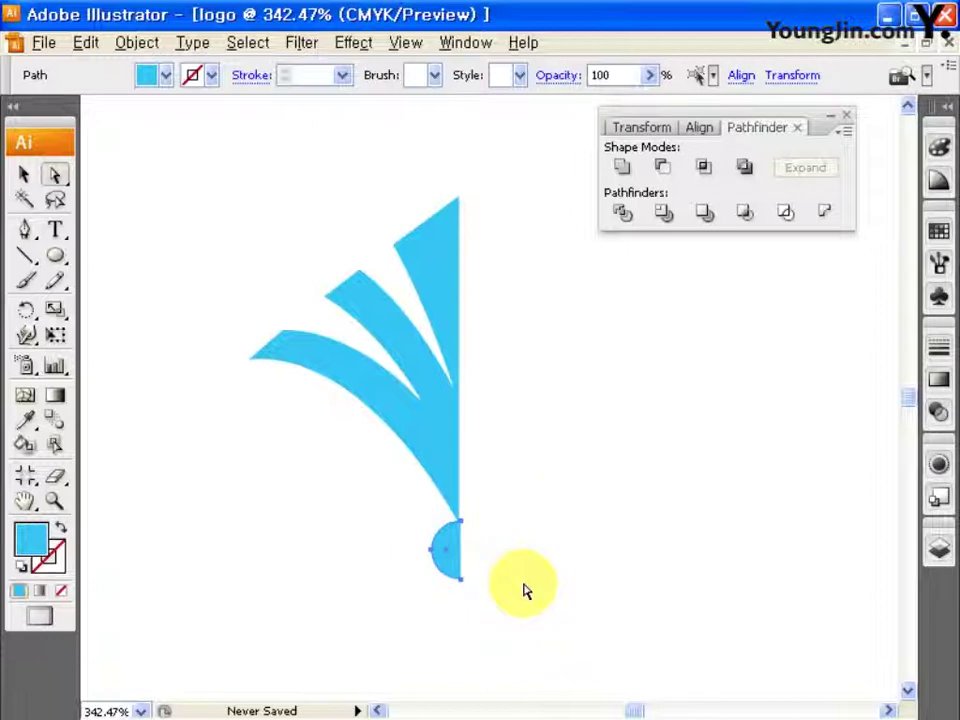
- Expand the appearance of the warped fan, and merge it with the half circle into one path using Pathfinder's Add to Shape Area
left_click_drag(165, 163, 557, 626)
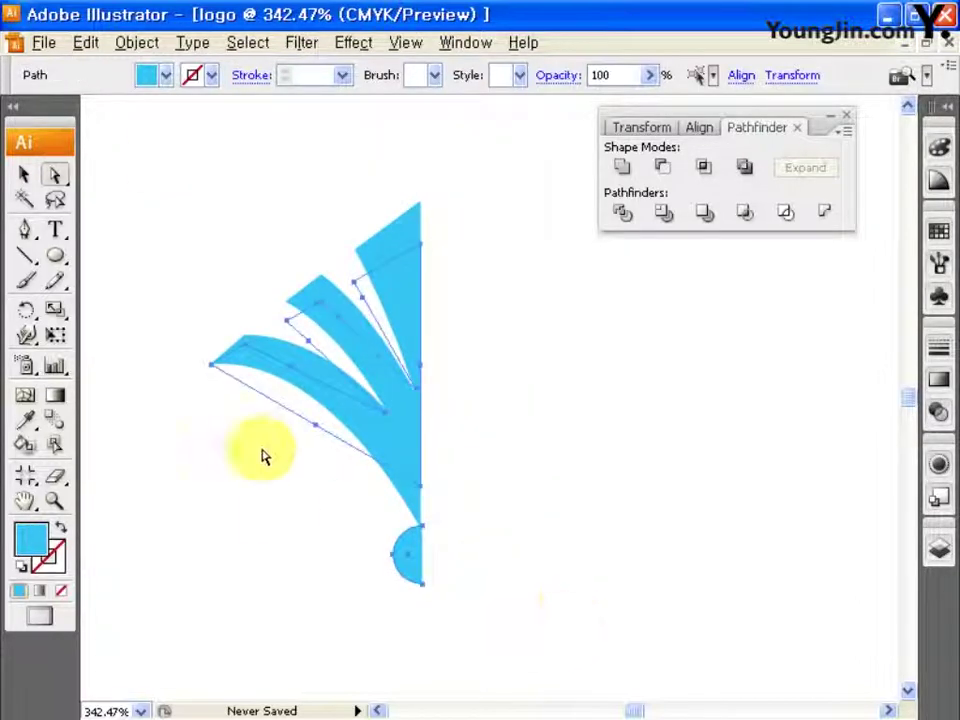
left_click(138, 43)
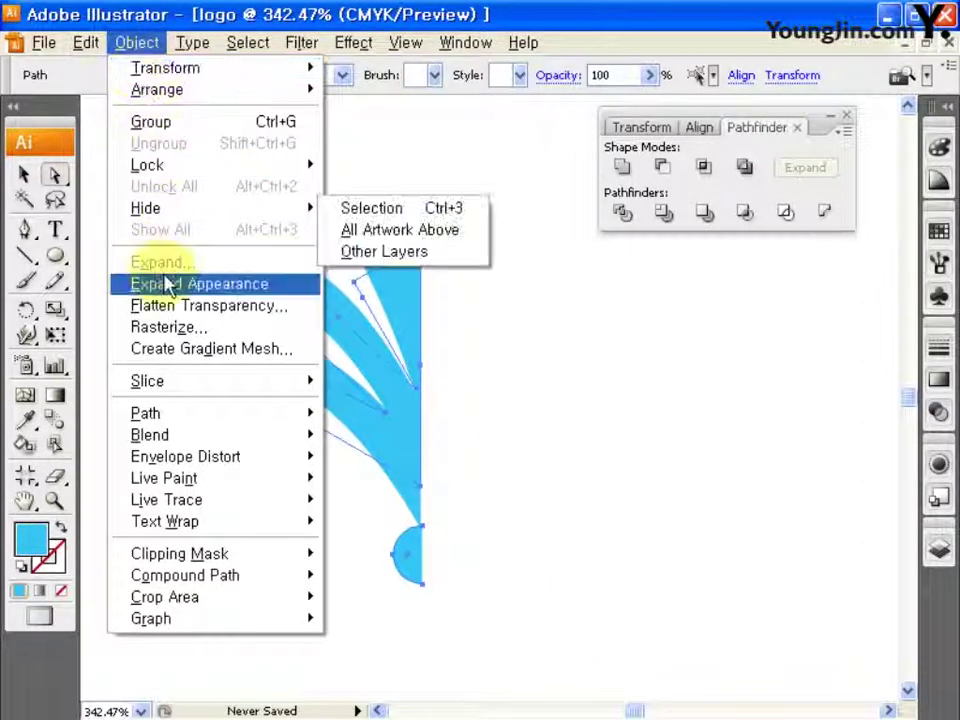
left_click(289, 286)
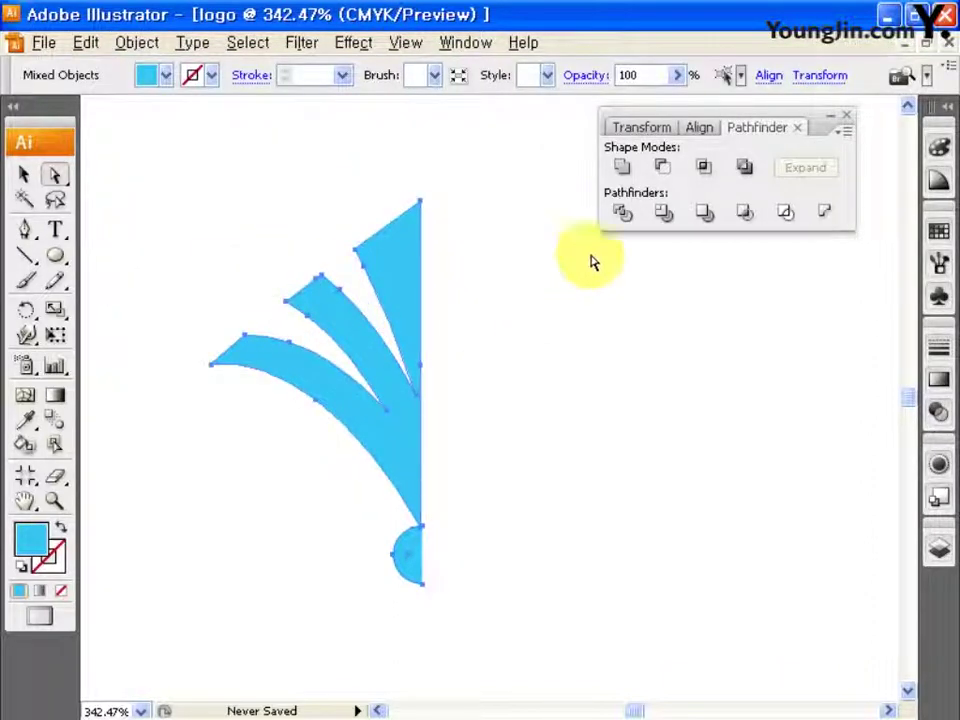
left_click(623, 168)
left_click(801, 172)
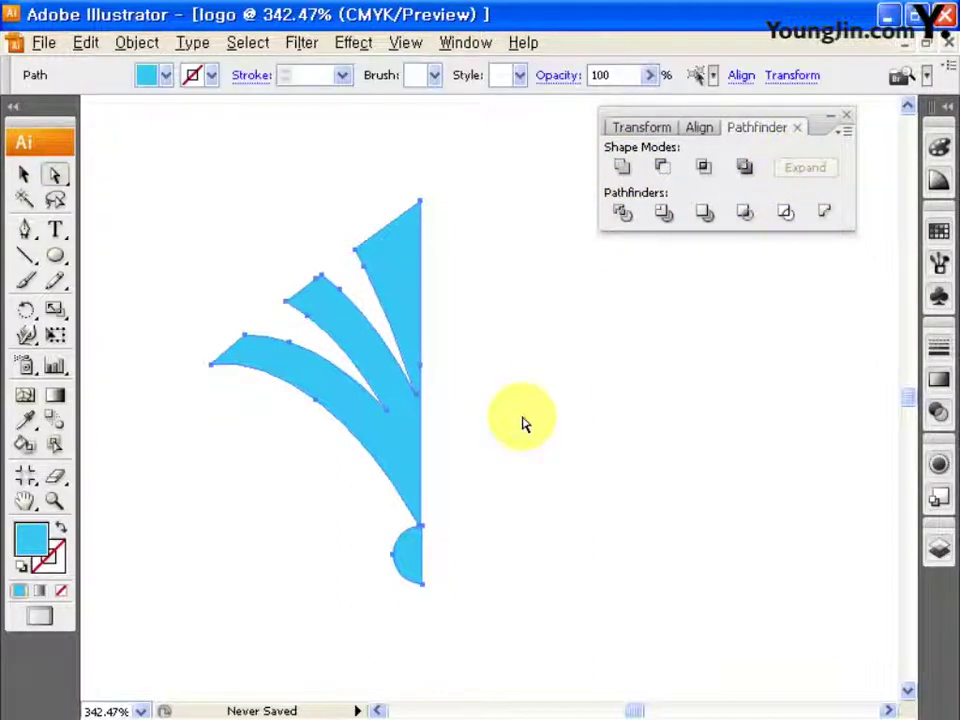
- Fill the merged shape with a linear gradient and set its starting colour stop to 00CFFF
double_click(55, 398)
left_click(671, 466)
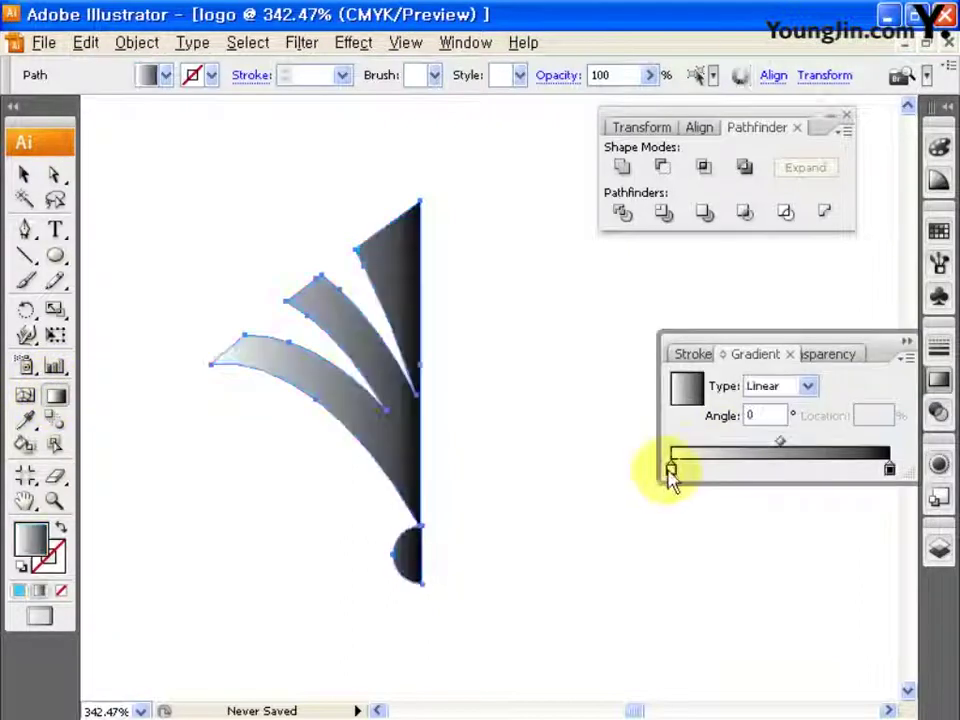
double_click(32, 540)
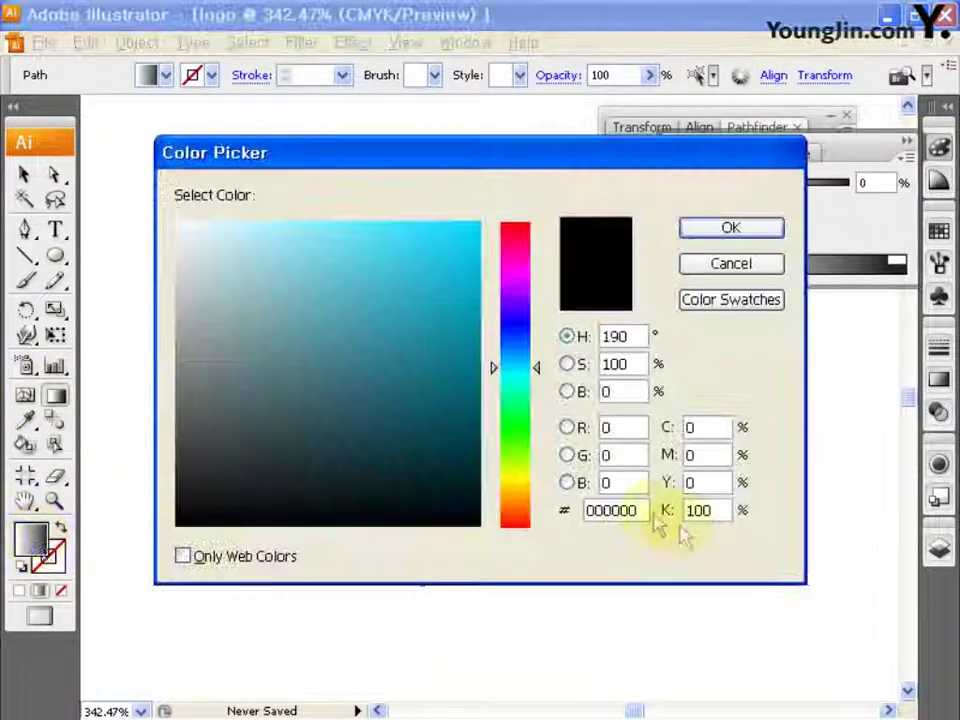
type("00CFFF")
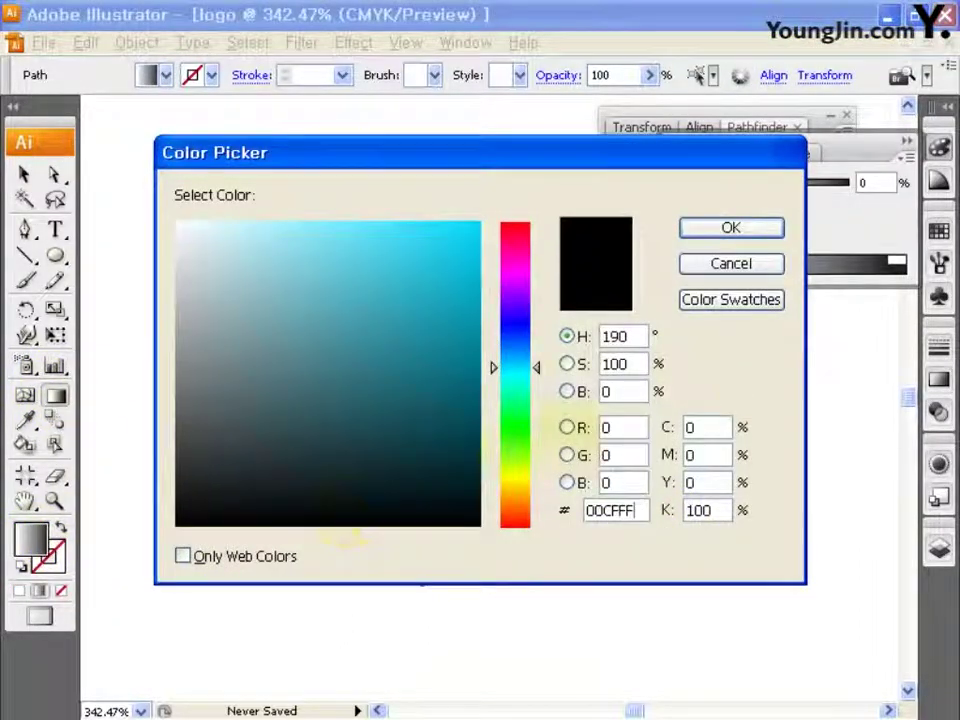
left_click(731, 237)
- Set the ending colour stop of the shape's linear gradient to white, FFFFFF
left_click(889, 468)
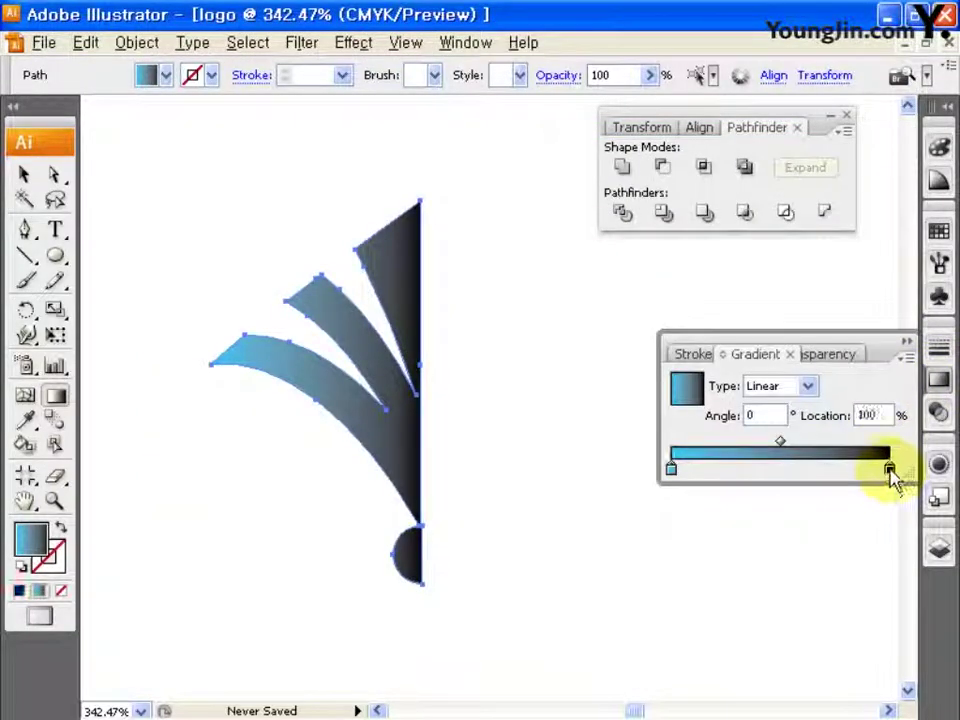
double_click(24, 553)
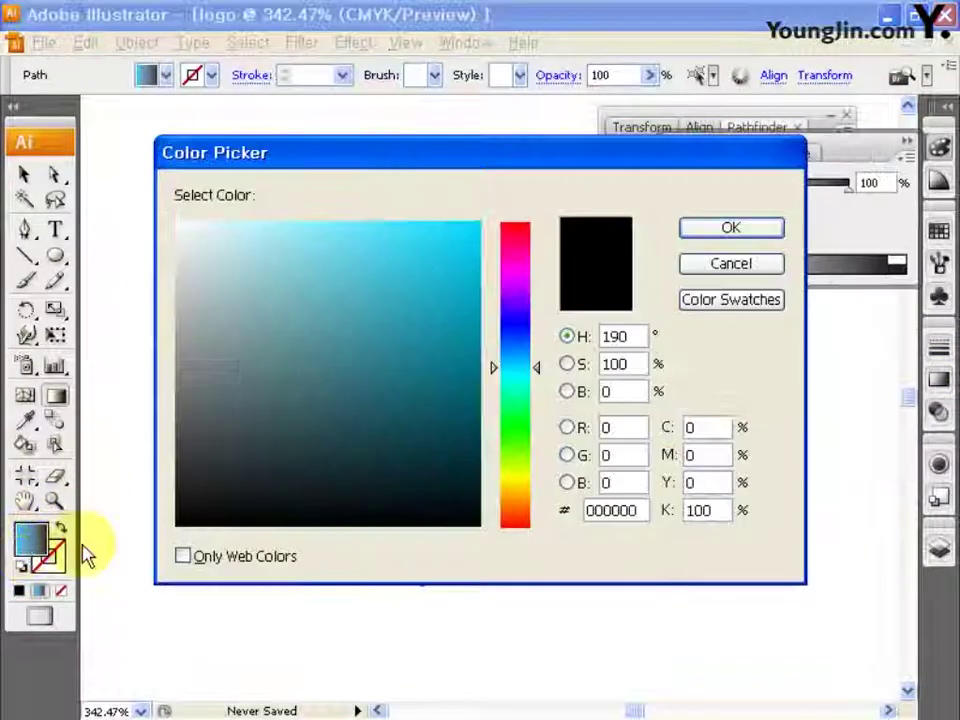
double_click(613, 568)
type("FFFFFF")
left_click(733, 230)
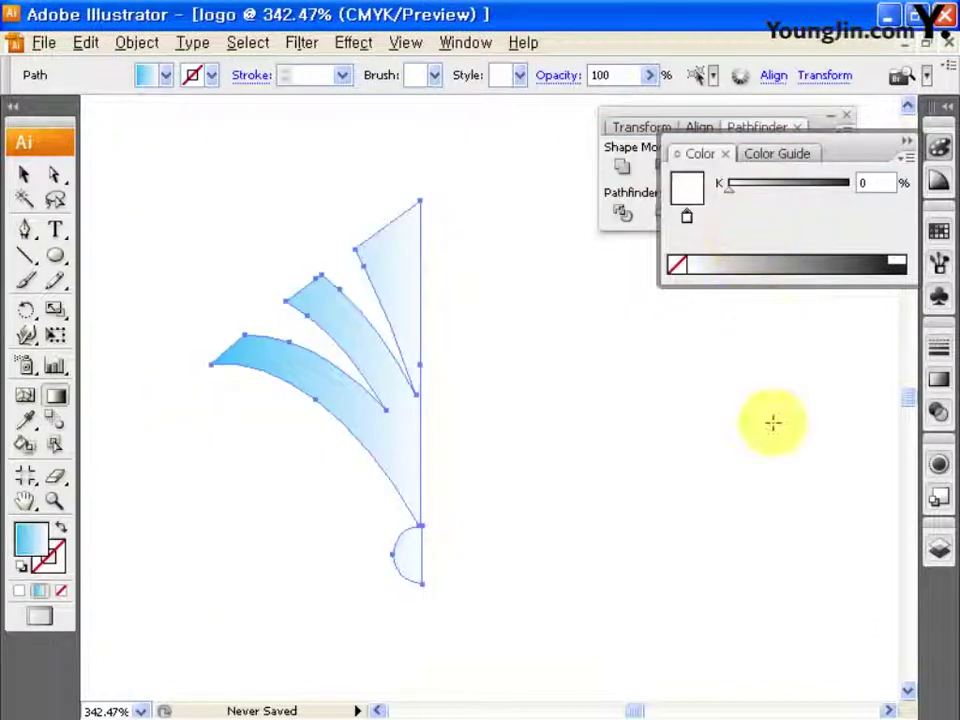
left_click(769, 412)
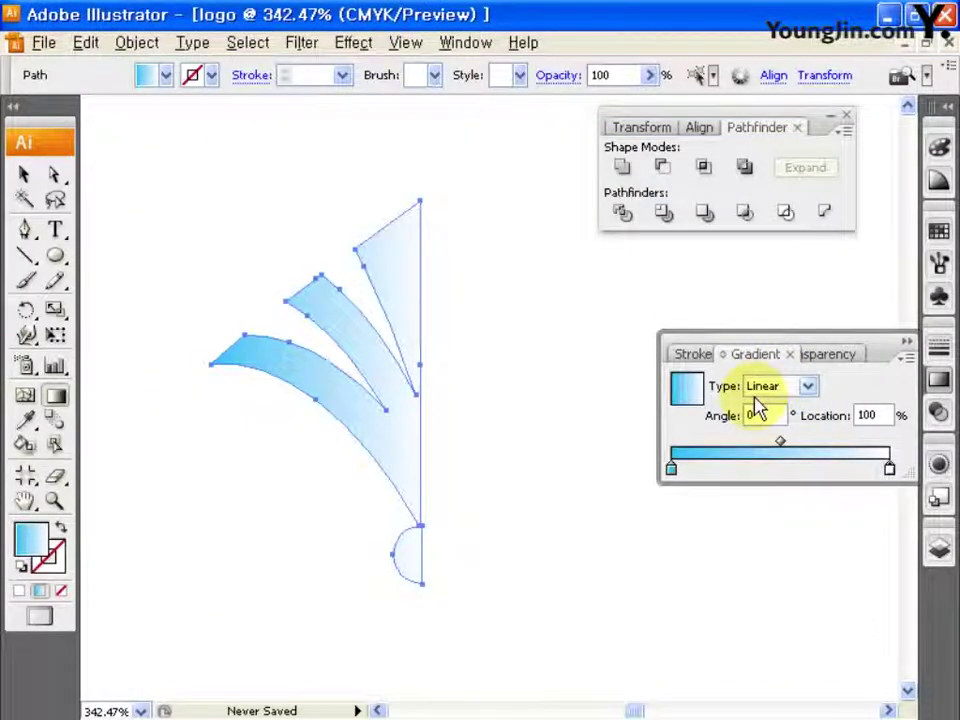
left_click(906, 343)
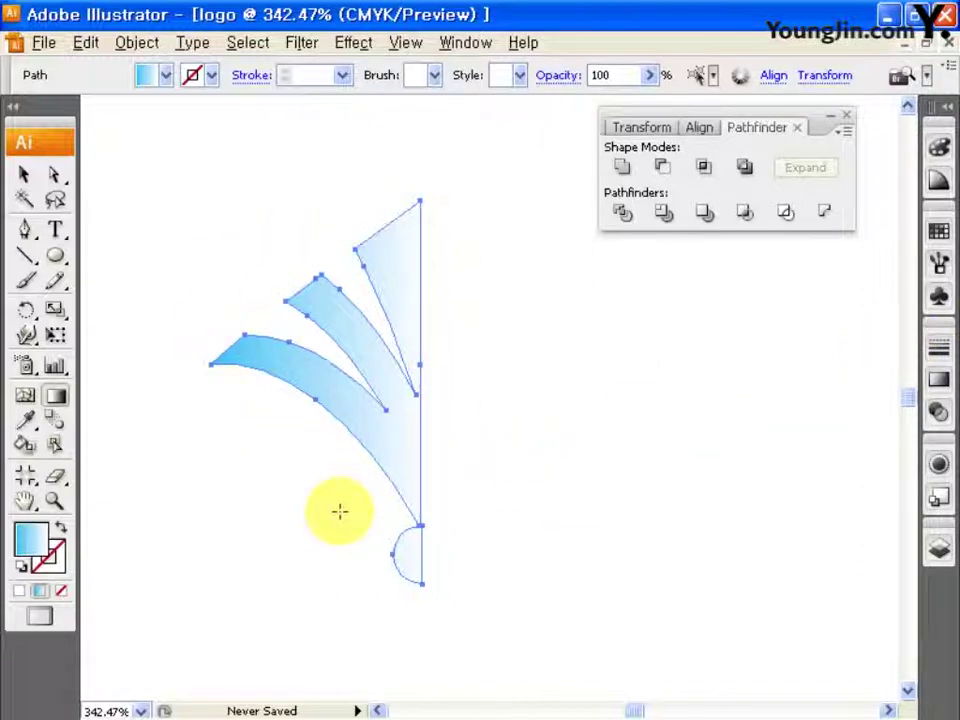
- Reflect a copy of the half symbol across a vertical axis along its straight edge to complete the fan
left_click(25, 175)
key("ctrl+a")
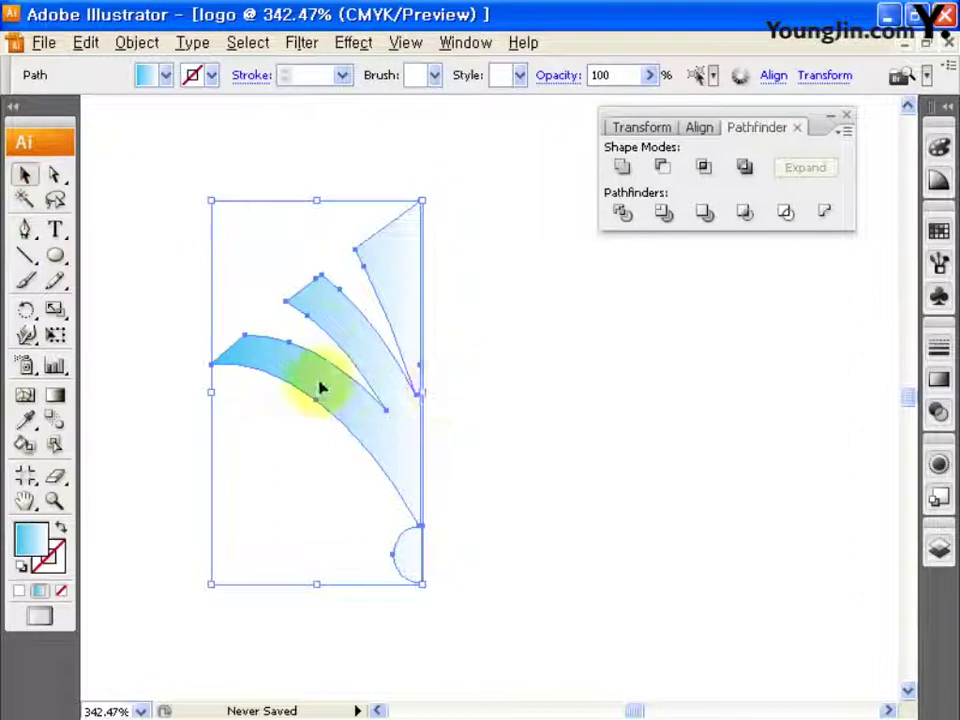
left_click_drag(25, 312, 100, 341)
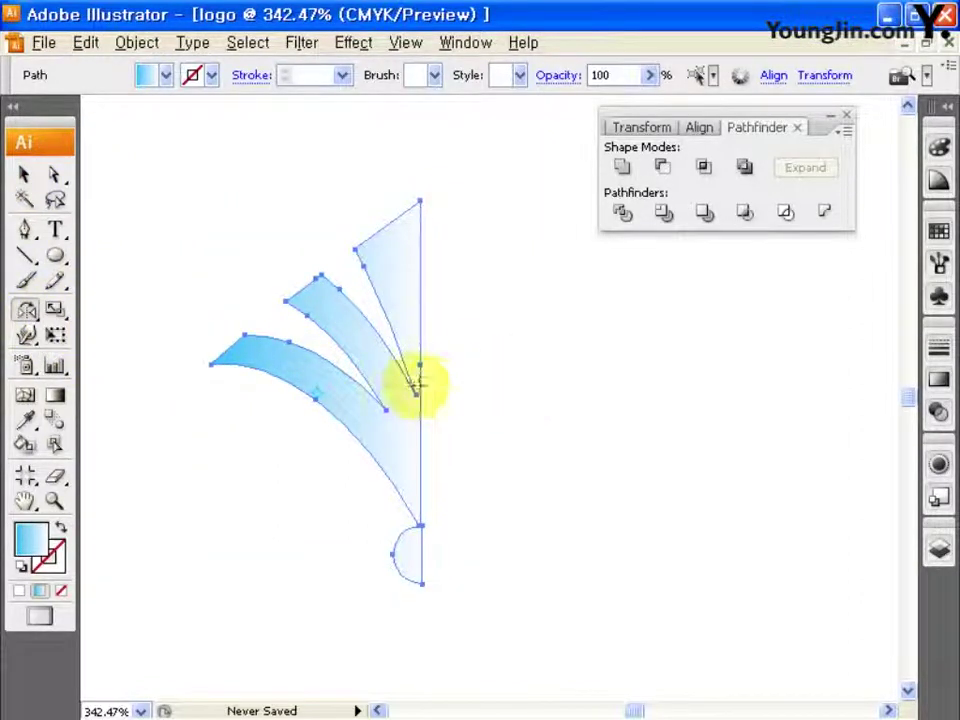
key("ctrl+space")
left_click_drag(163, 150, 249, 223)
key("space")
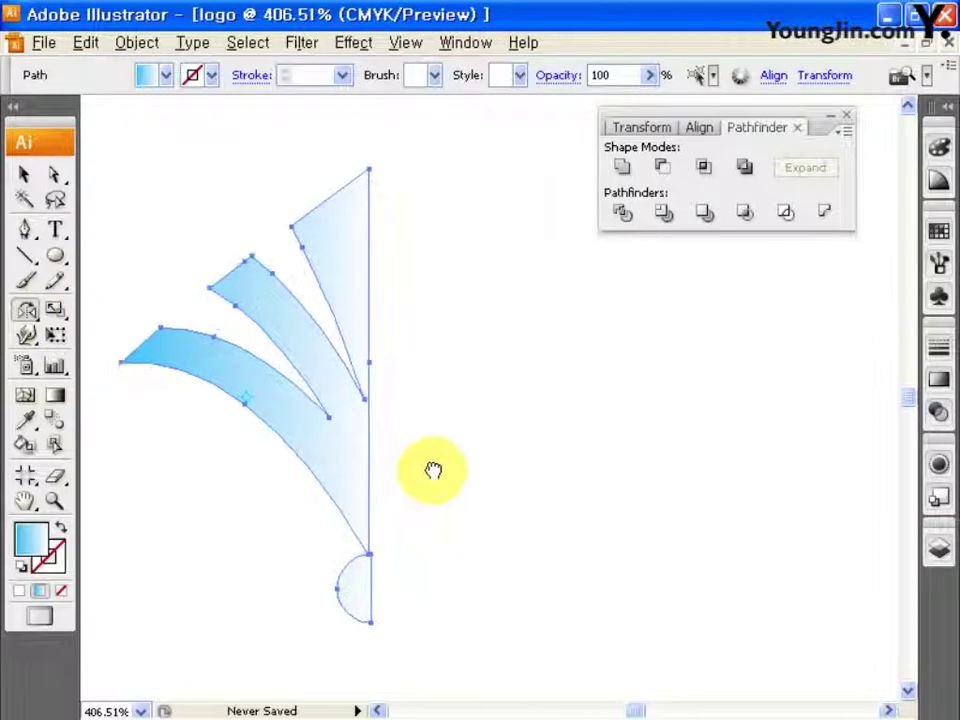
left_click(366, 397, "alt")
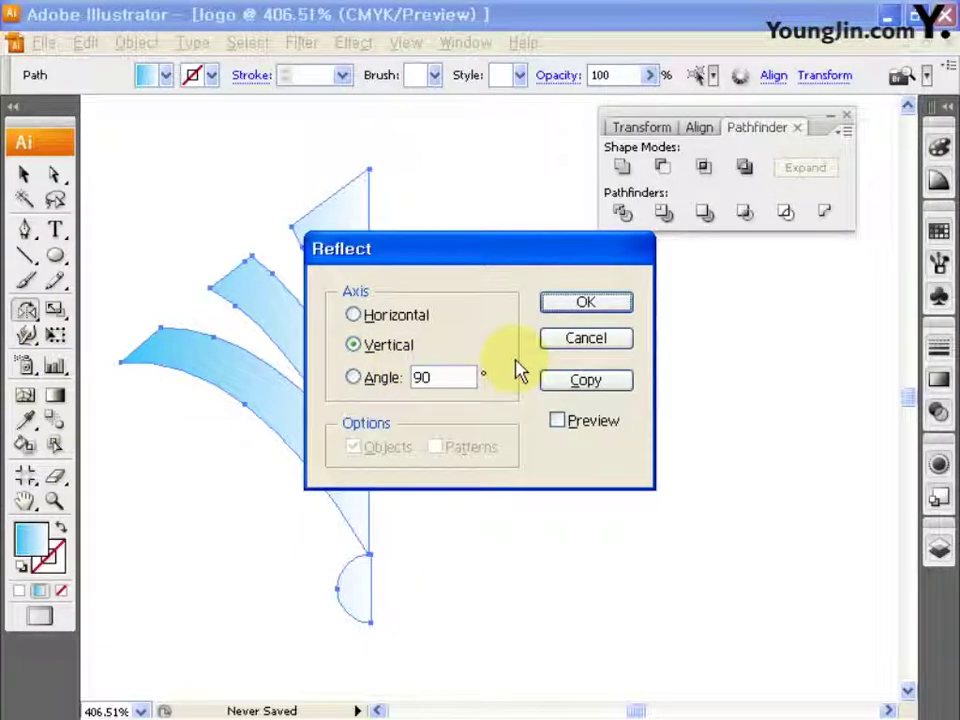
left_click(586, 381)
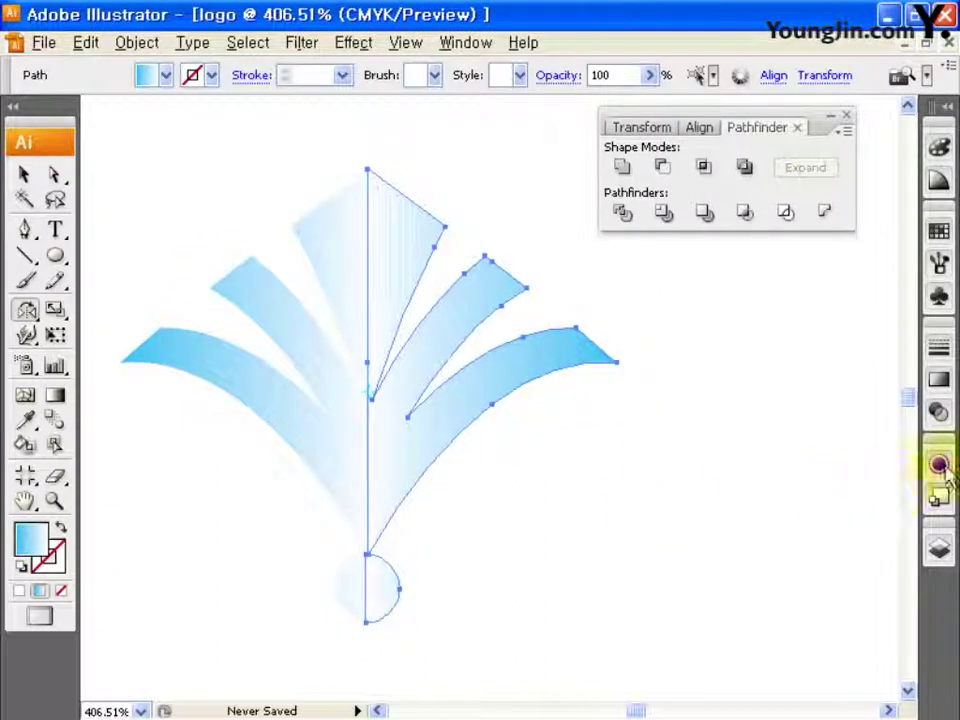
- Recolour the mirrored half's gradient by changing its blue colour stop to gold, B78804
left_click(940, 382)
left_click(671, 469)
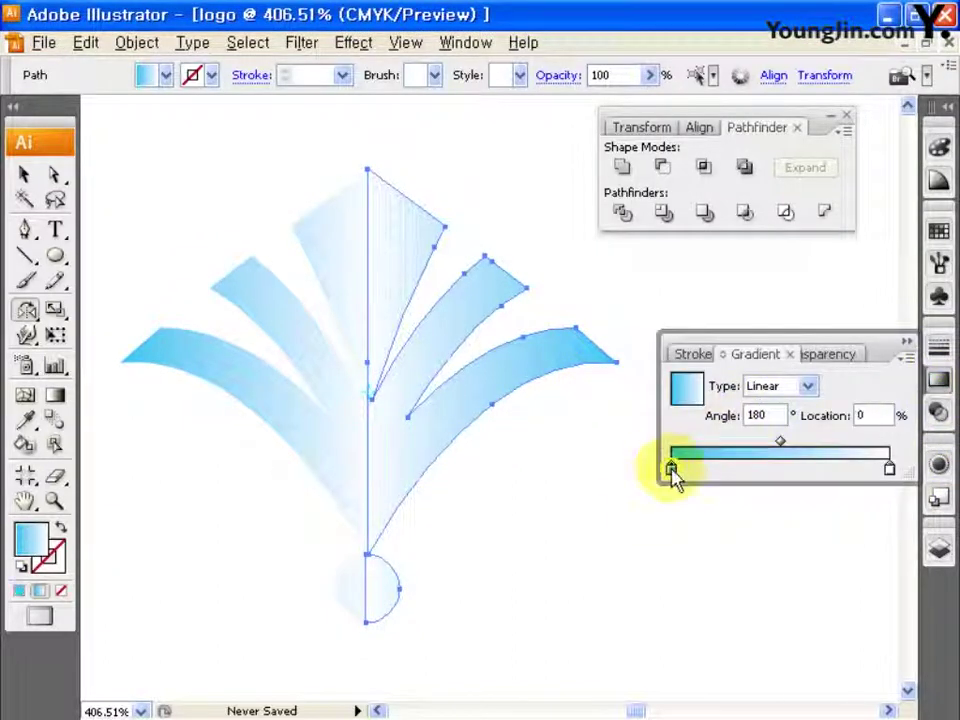
double_click(32, 540)
left_click(612, 510)
type("B78804")
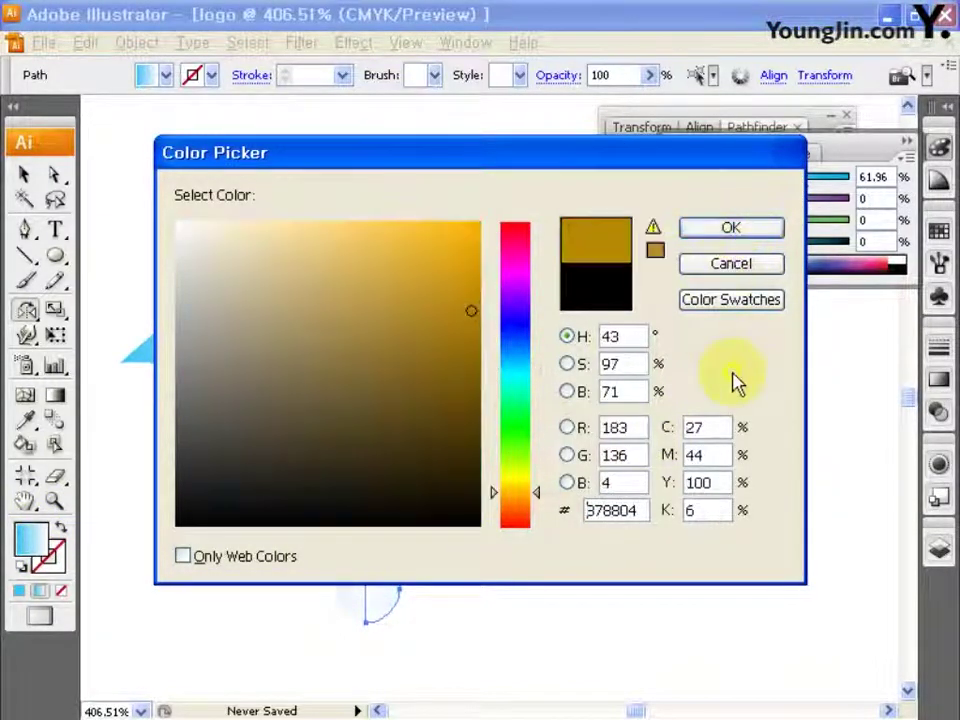
left_click(733, 227)
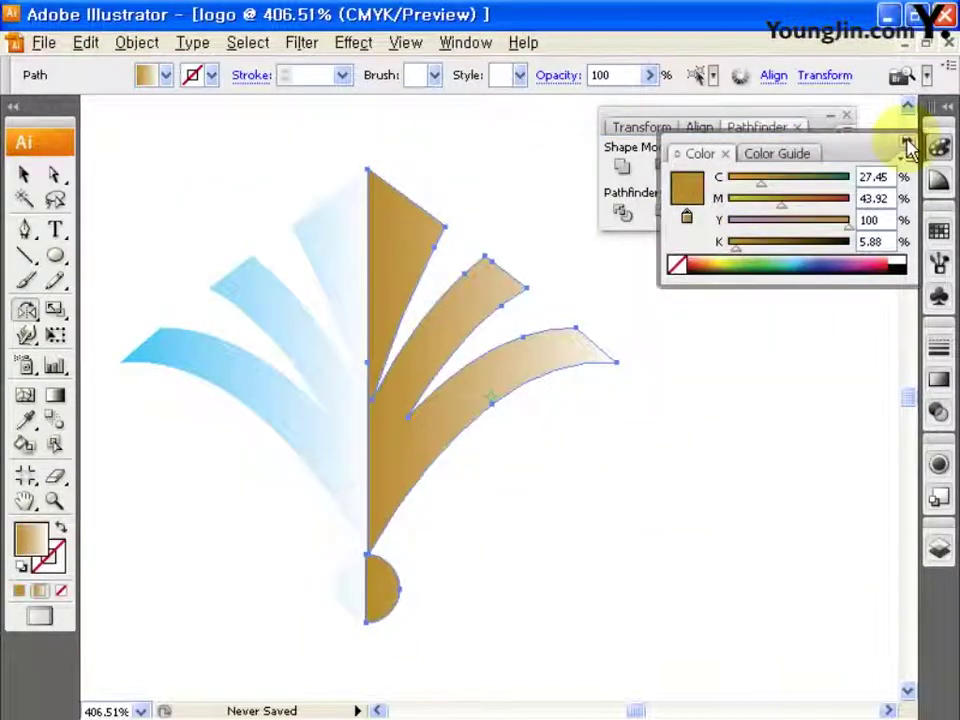
- Save the document as logo.ai in Adobe Illustrator format with the Illustrator CS3 version options
key("ctrl+s")
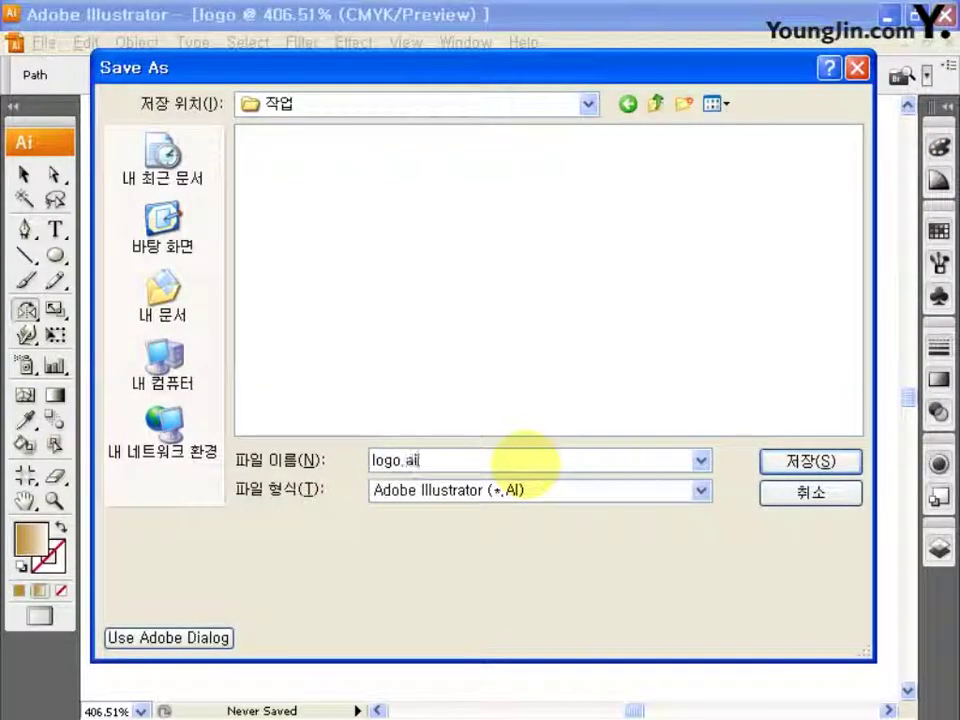
left_click(812, 460)
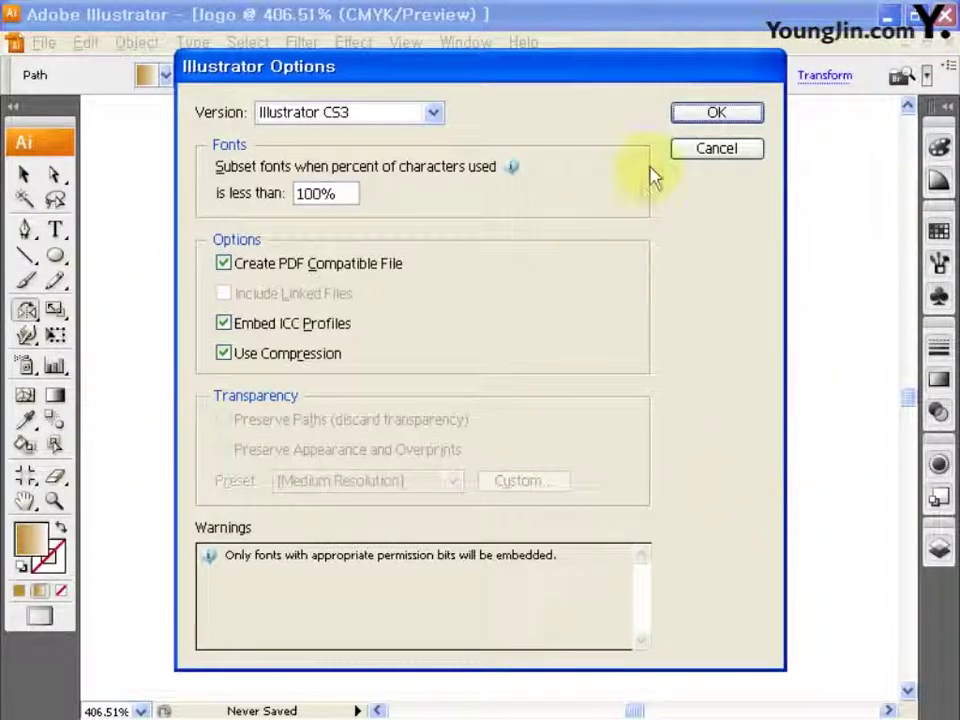
left_click(683, 116)
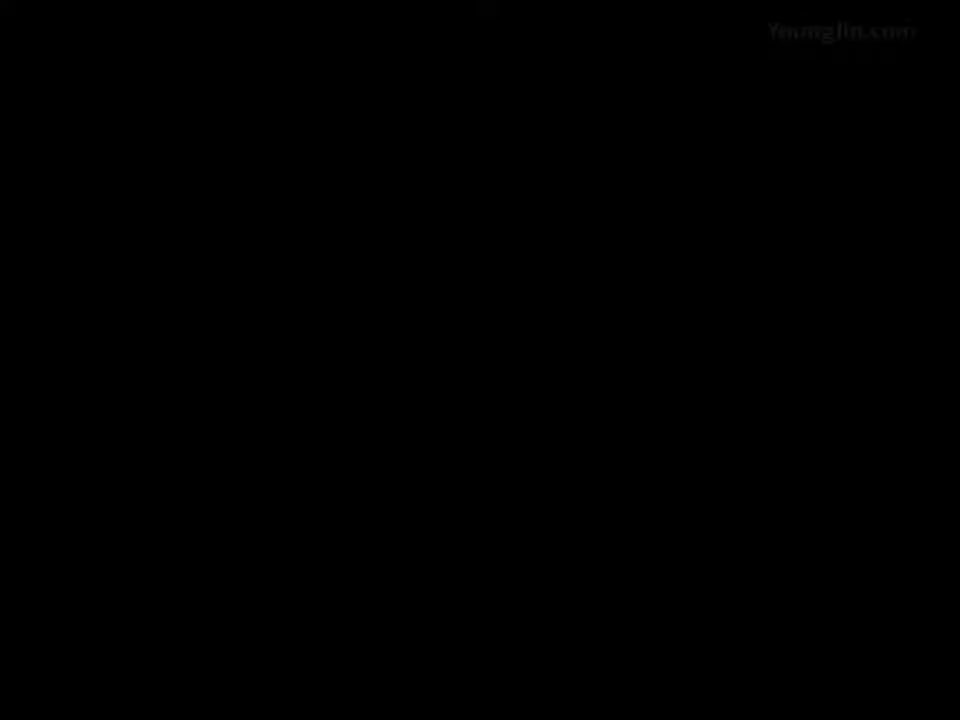